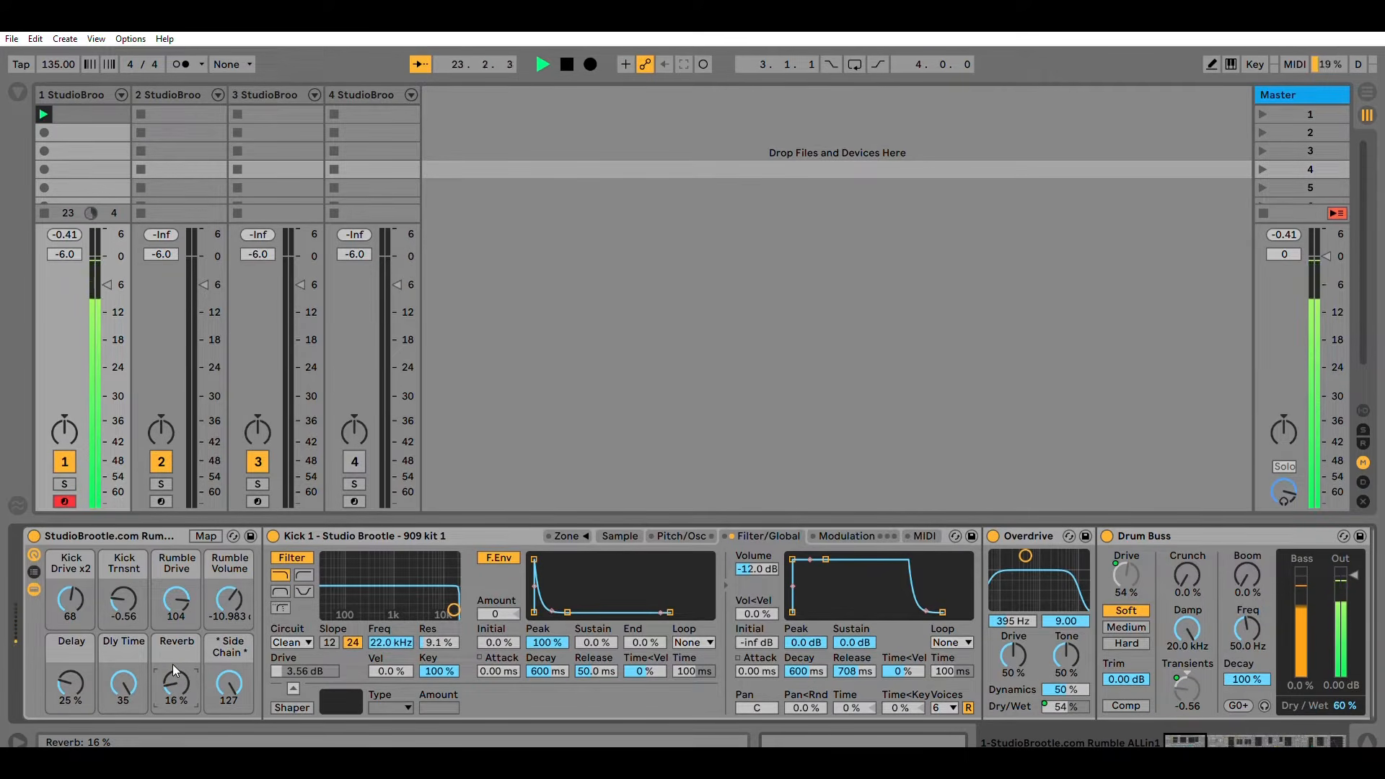
Step: Set the rack's Delay macro to 0.0 % and the Reverb macro to 28 %
left_click_drag(173, 664, 174, 693)
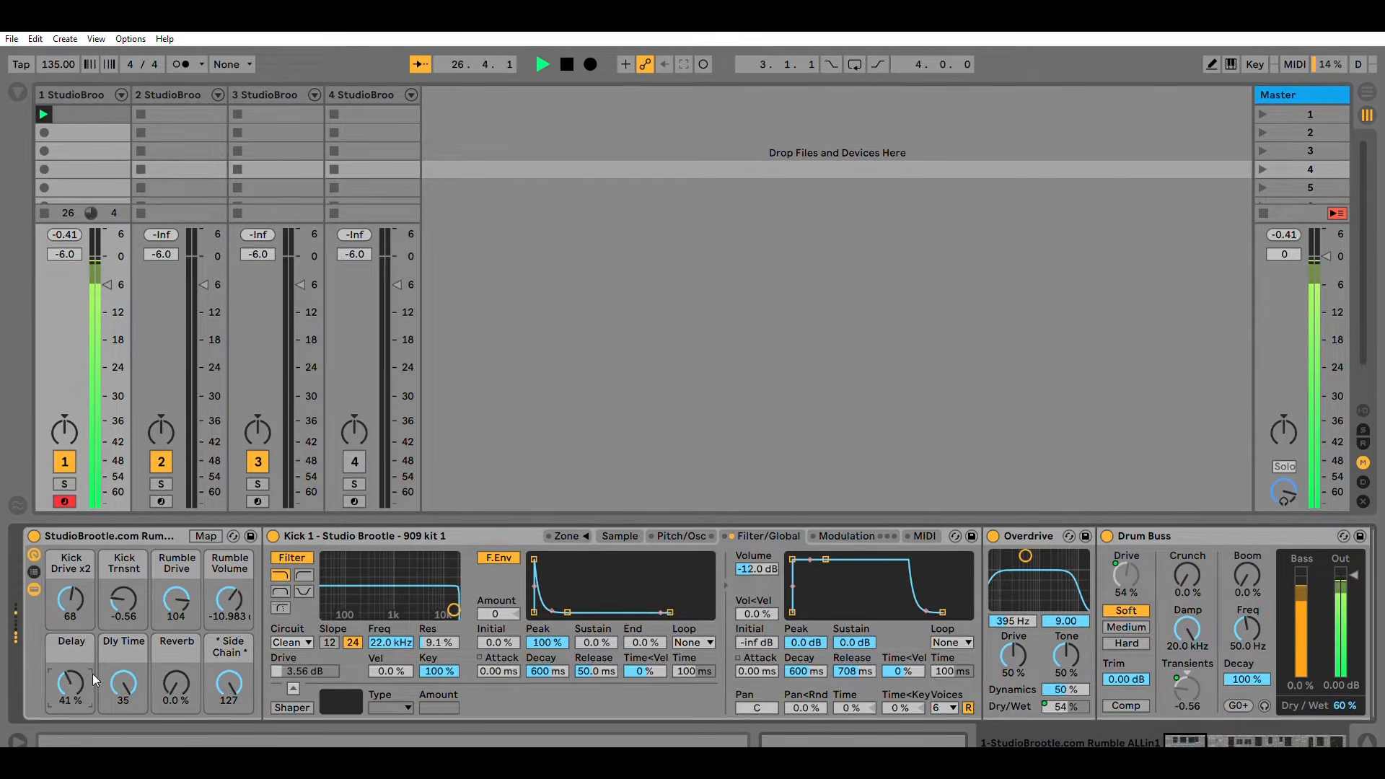
key("Delete")
left_click_drag(181, 664, 181, 642)
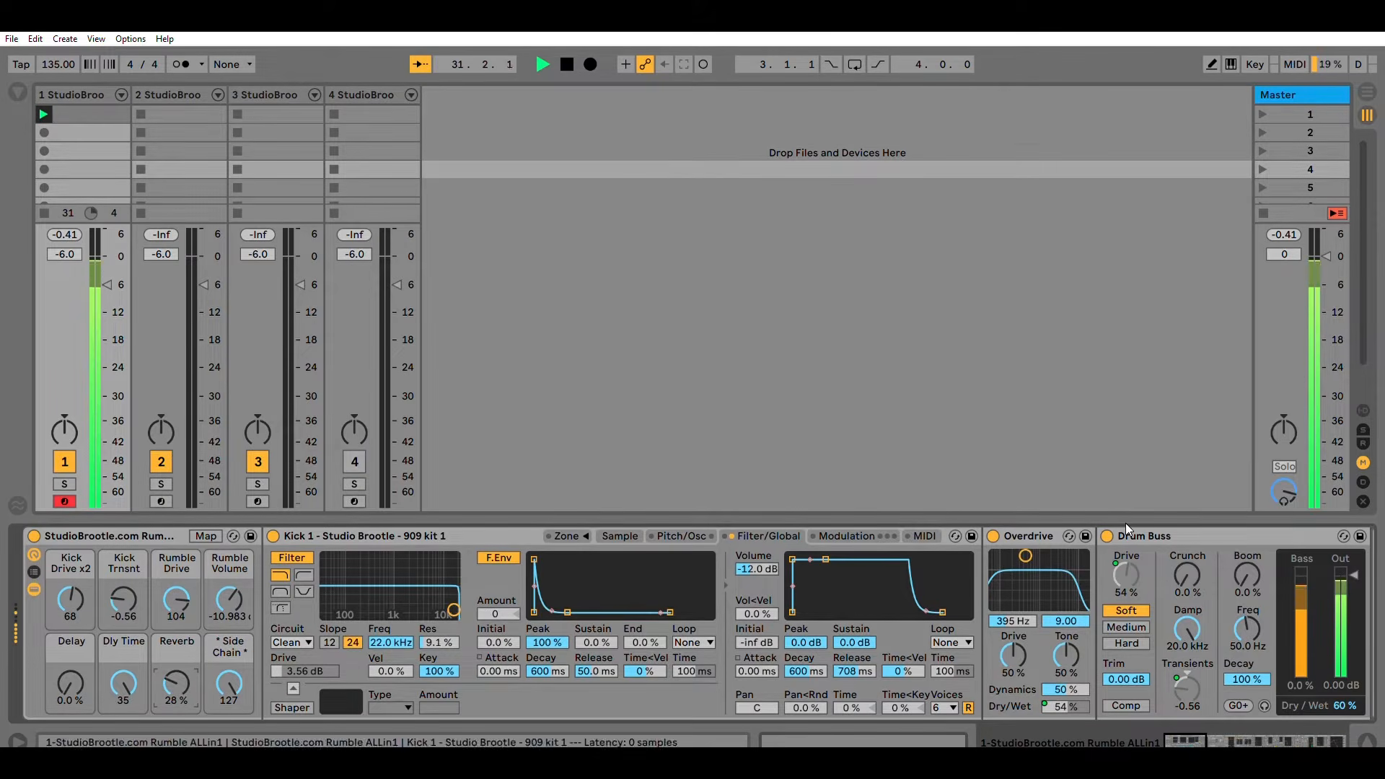
Step: Show the Kick 1 sample waveform and examine the Overdrive, Drum Buss, Rumble rack, Delay and Reverb settings along the chain
left_click(606, 532)
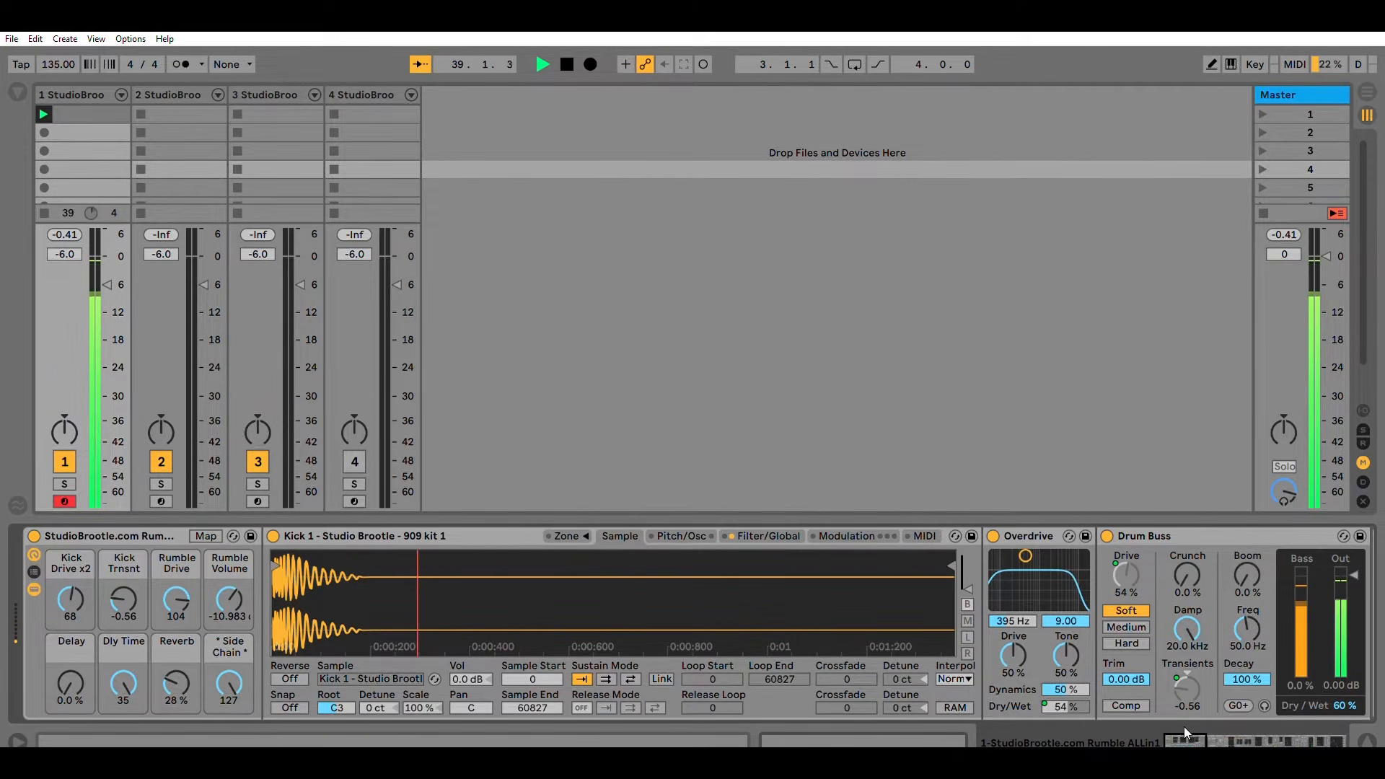
scroll(1184, 726, "right", 4)
scroll(1193, 726, "right", 2)
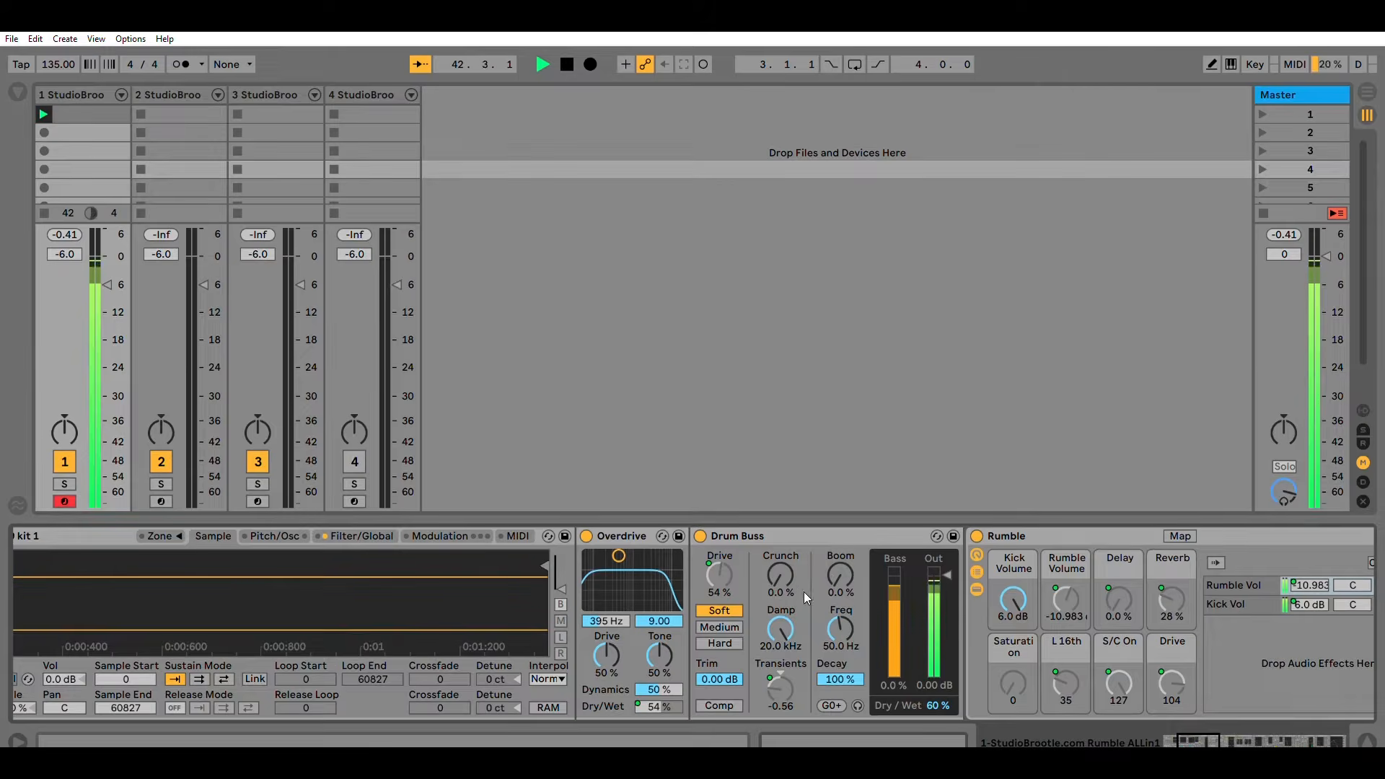
left_click(782, 673)
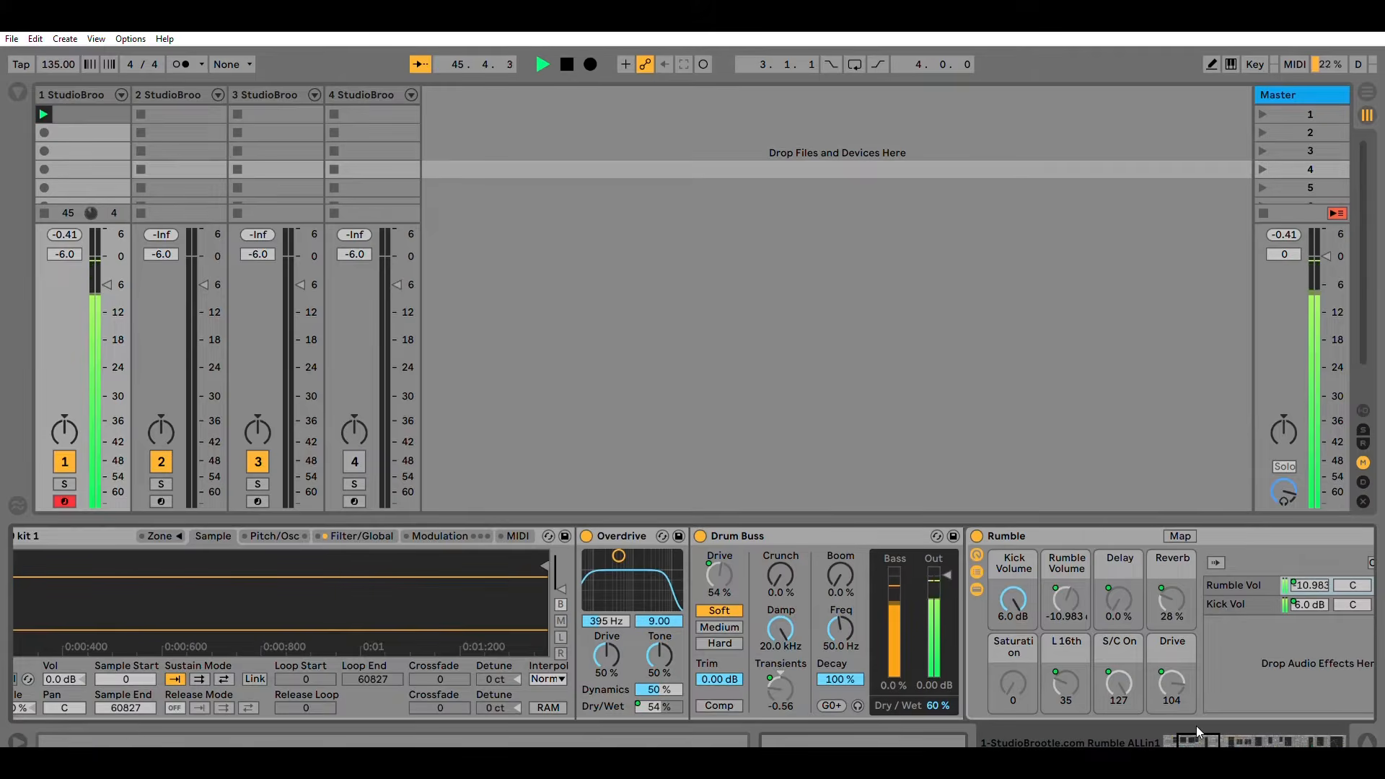
left_click_drag(1196, 726, 1224, 723)
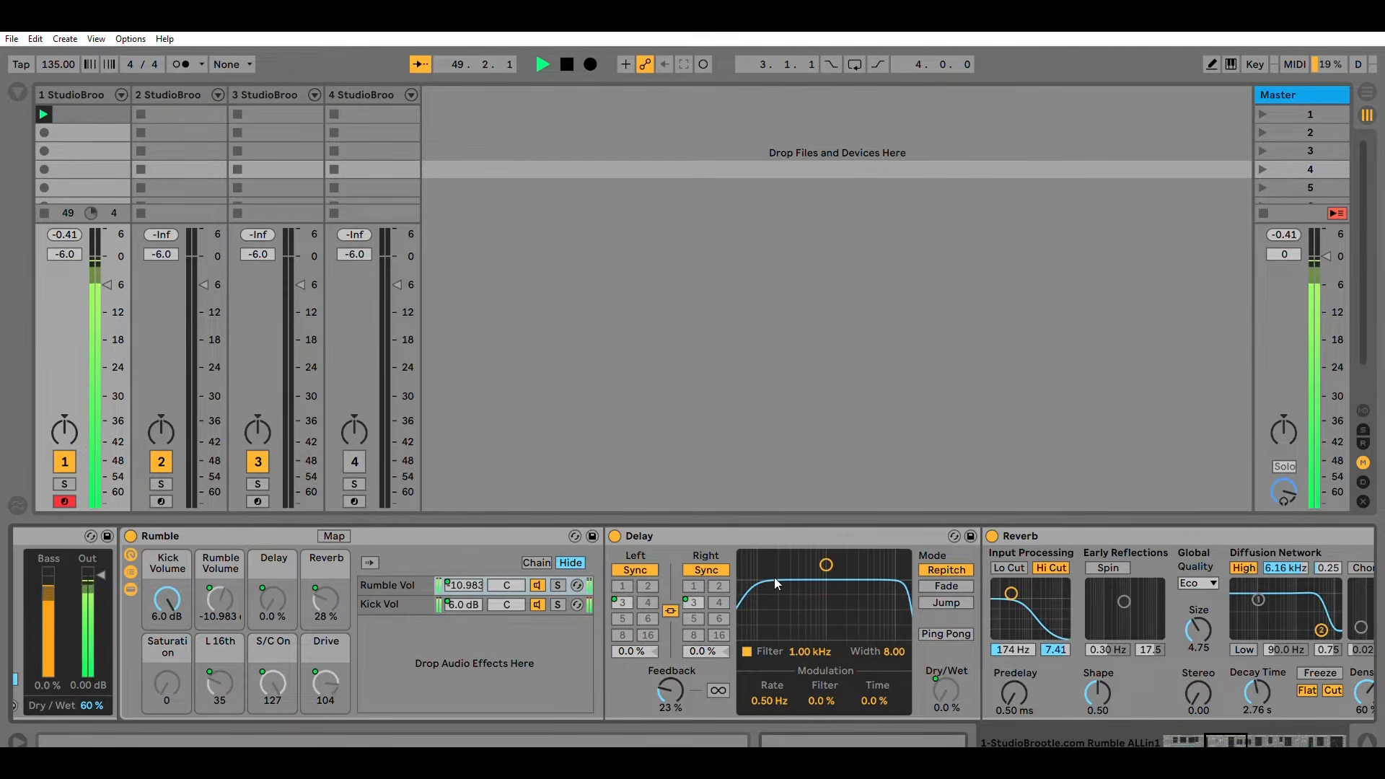
left_click_drag(1230, 725, 1240, 724)
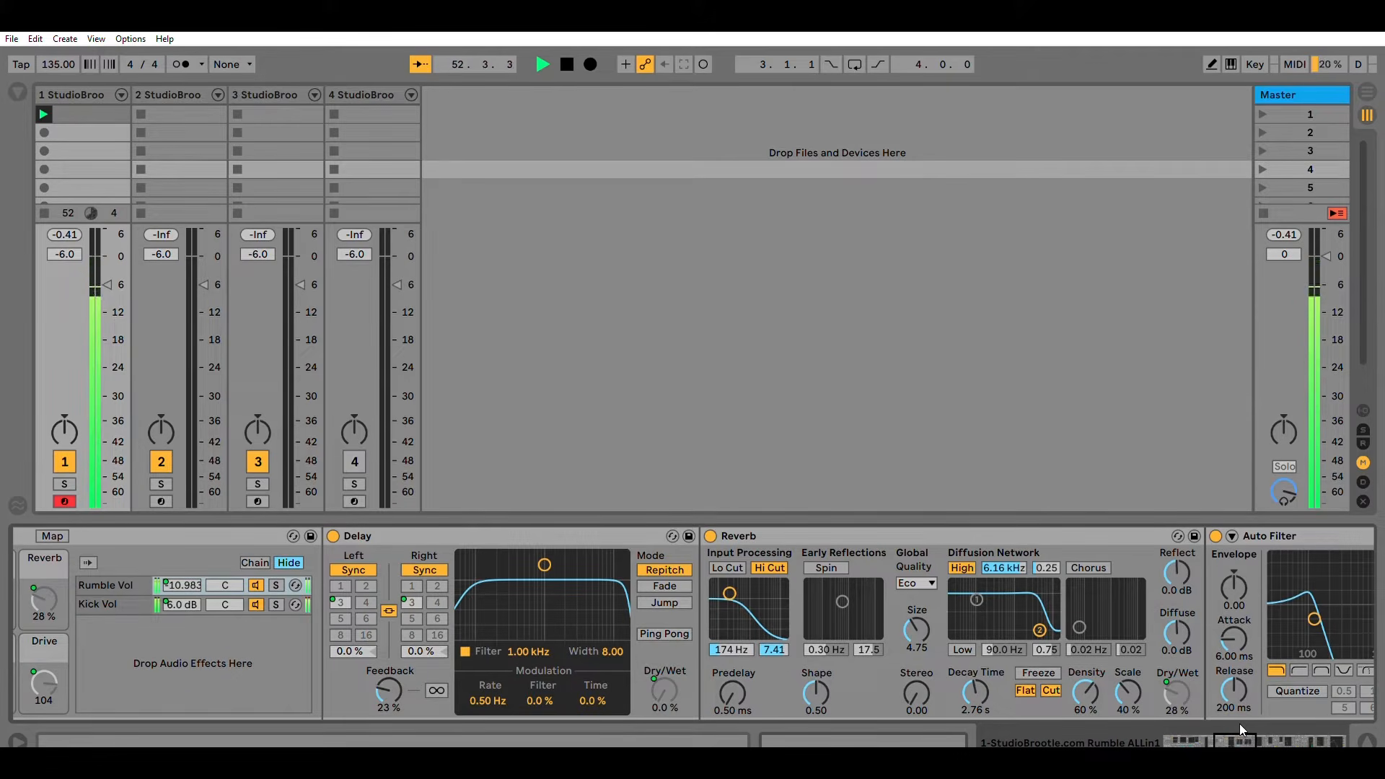
left_click_drag(1239, 725, 1262, 724)
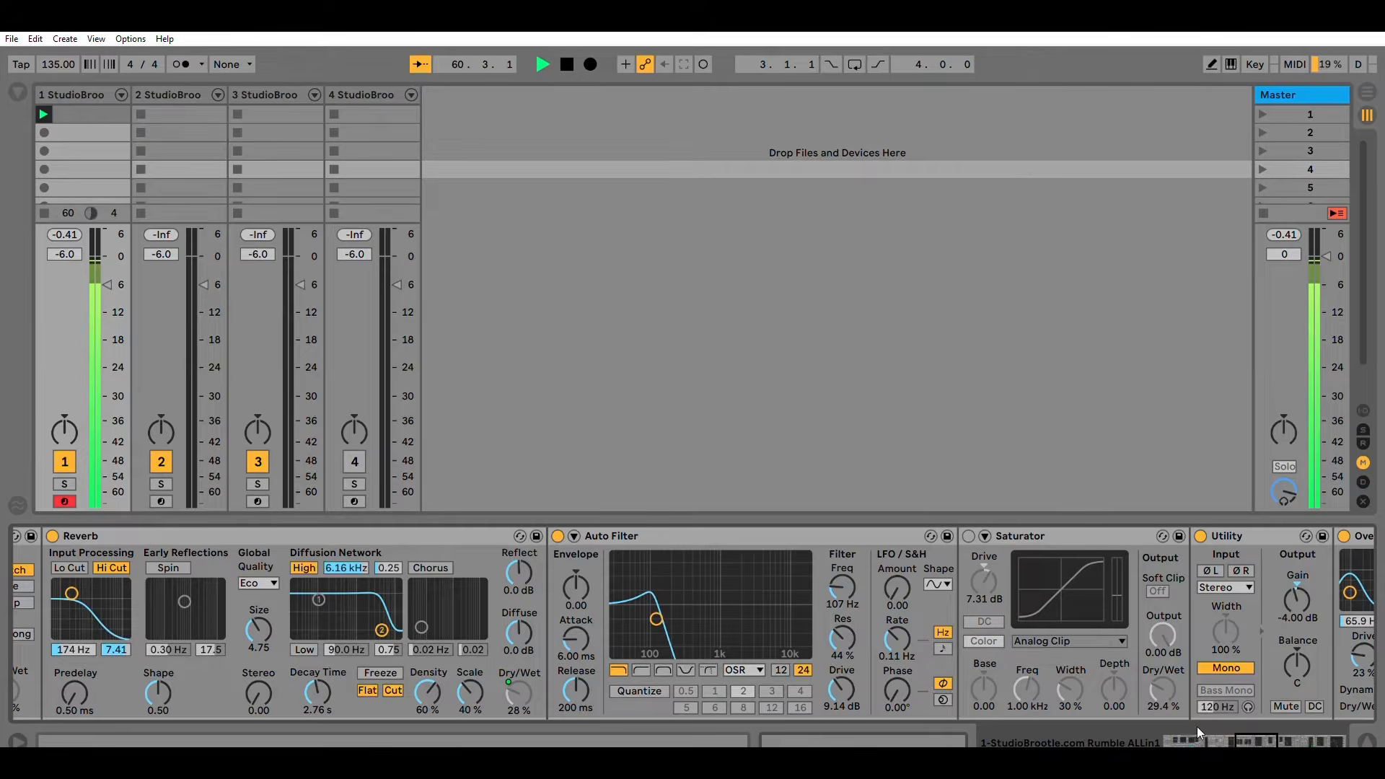
Step: Audition the Saturator with its Drive raised to 35.4 dB, and switch the device off again
scroll(1248, 721, "right", 3)
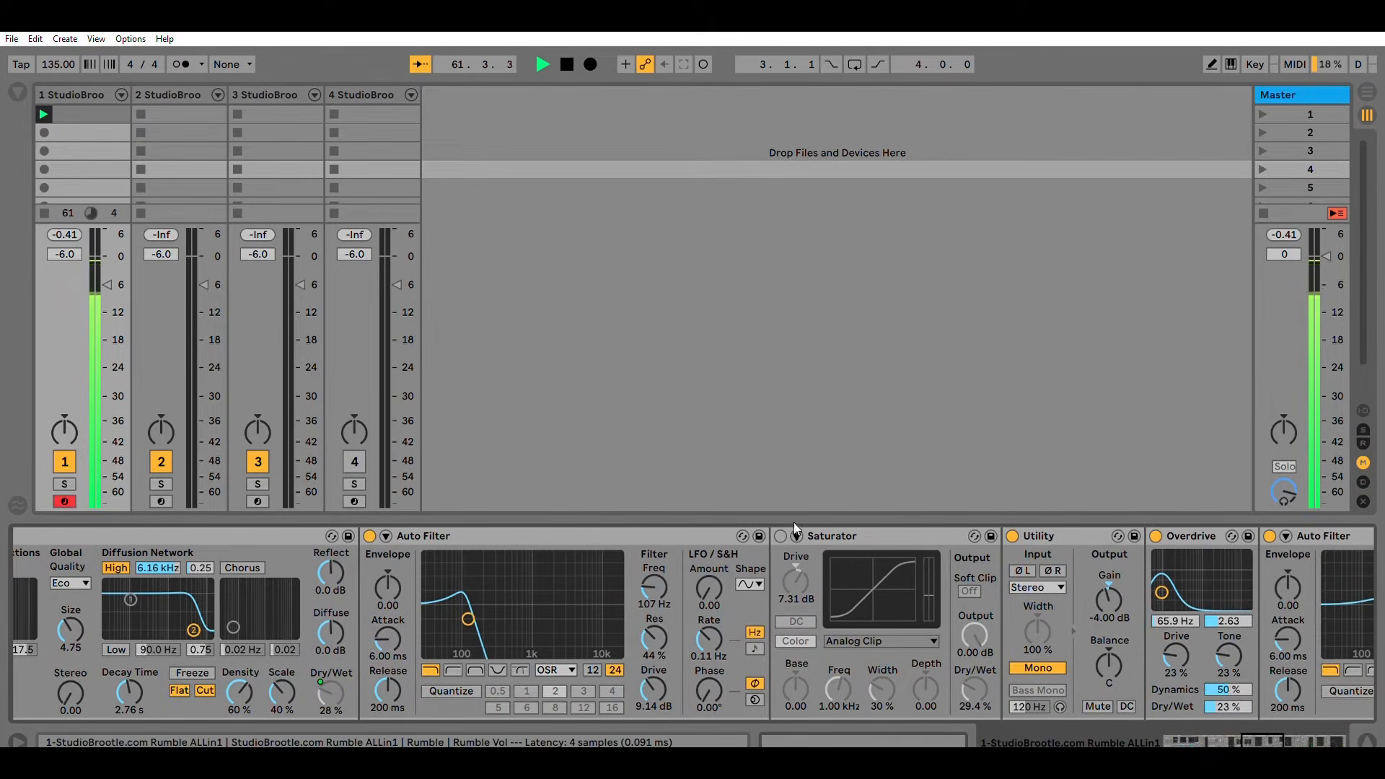
left_click(781, 534)
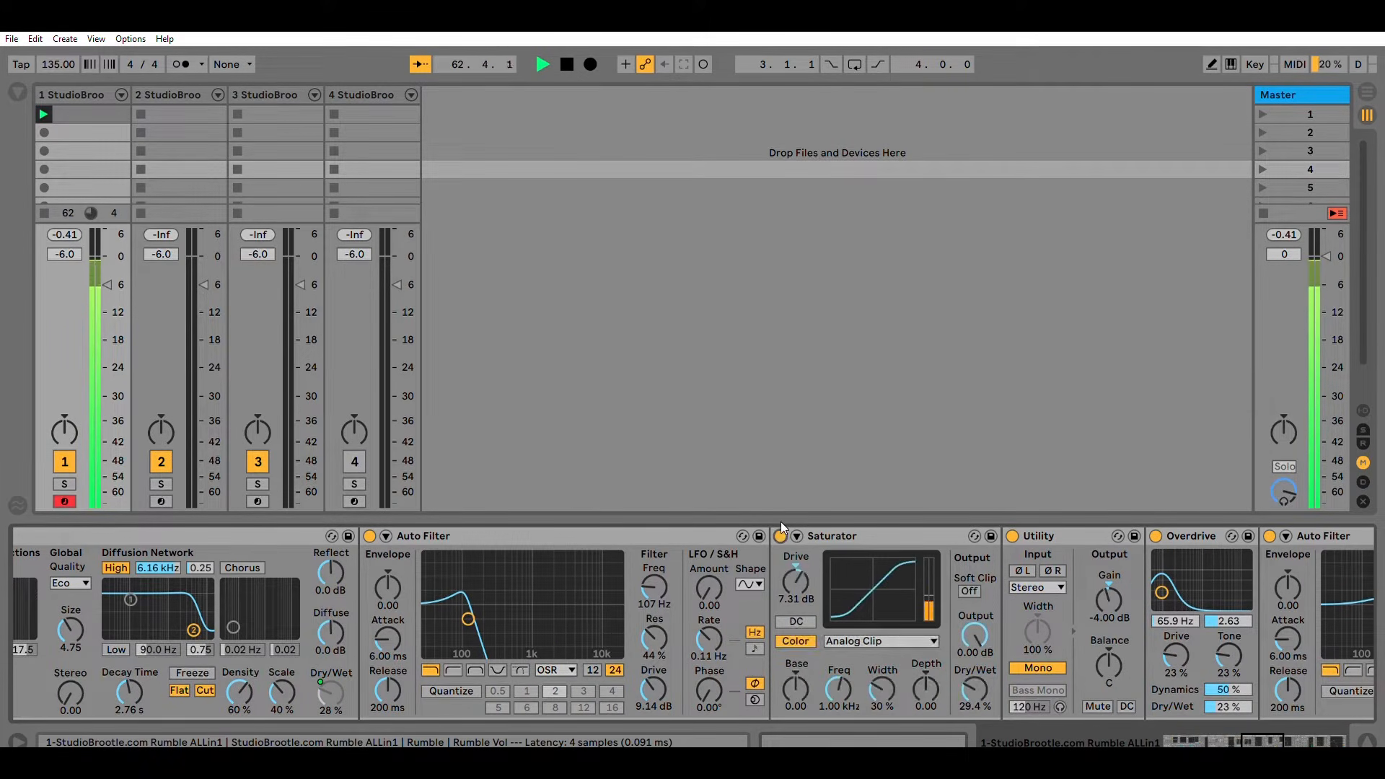
left_click_drag(795, 581, 796, 535)
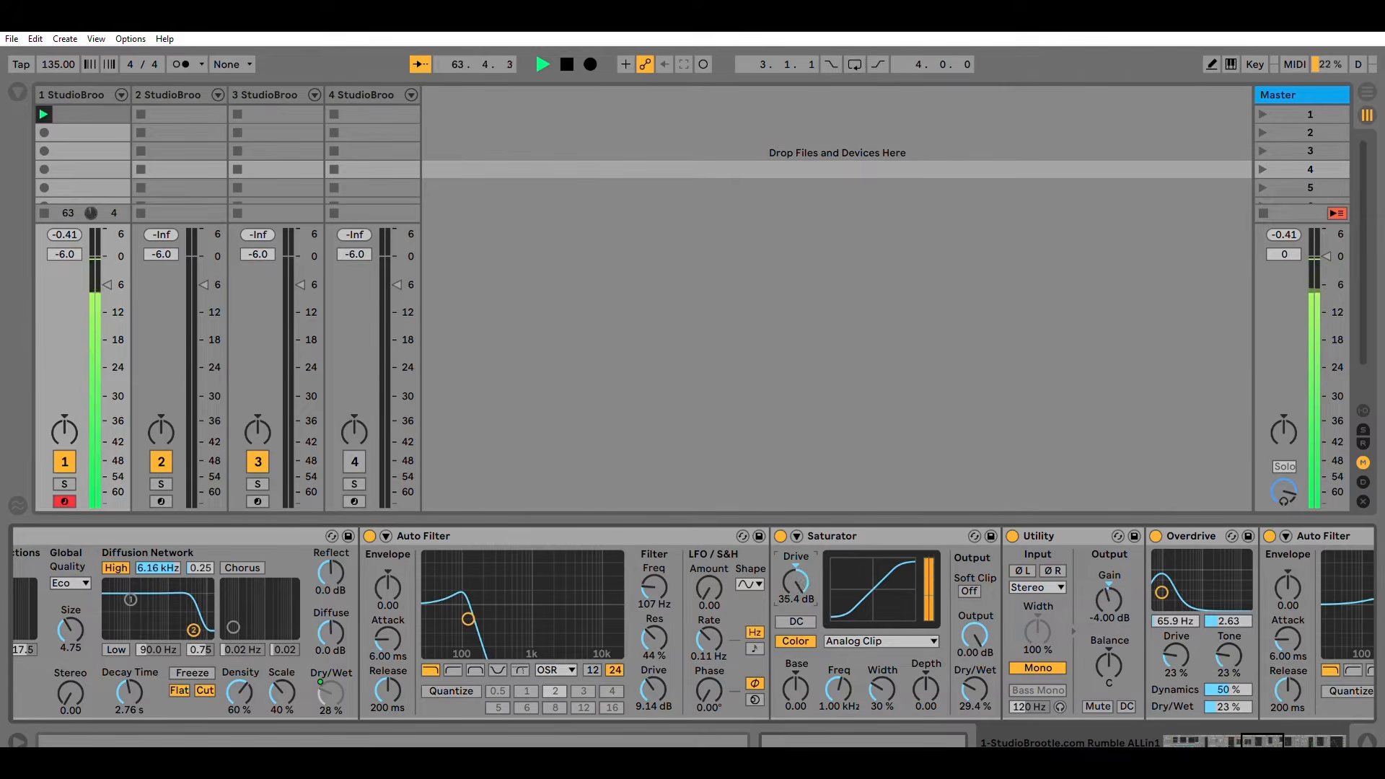
left_click(781, 535)
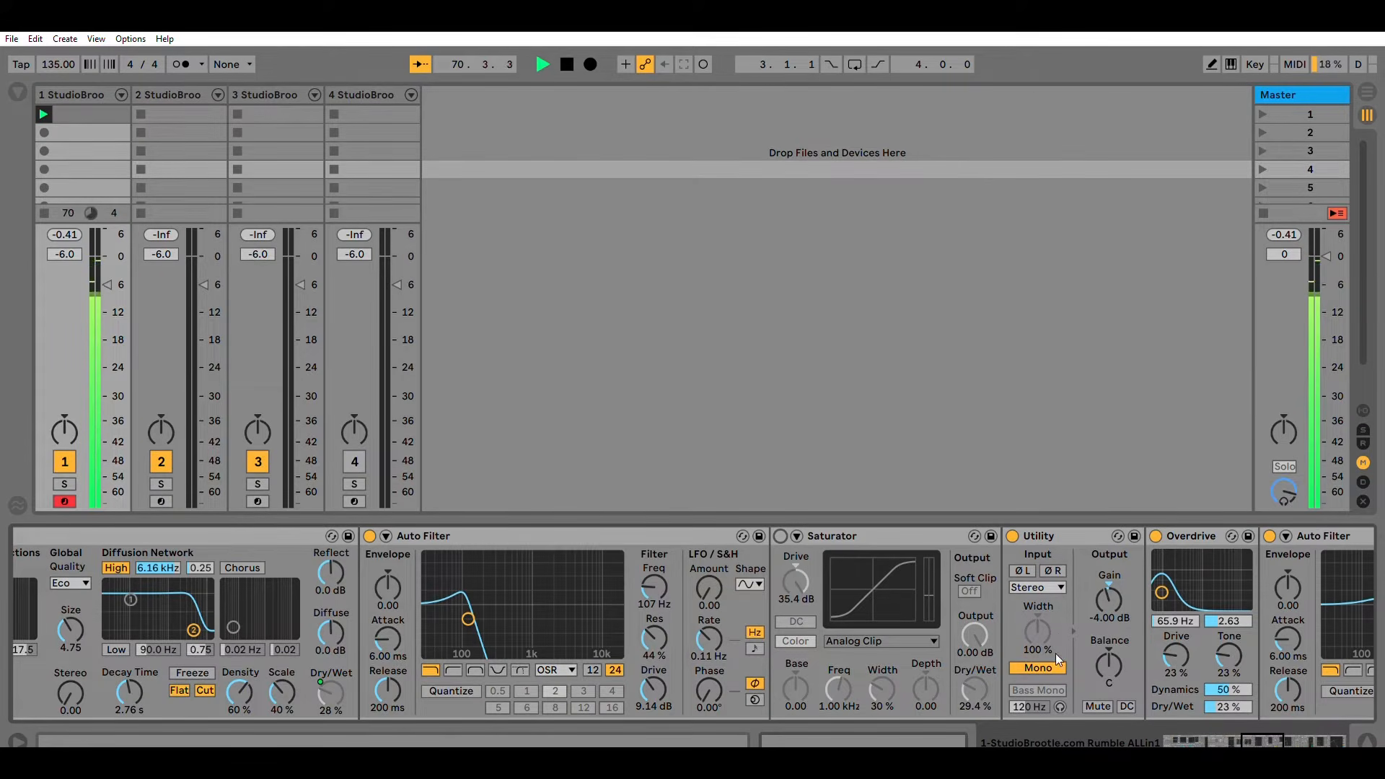
Step: Compare the rumble with the sidechained Compressor bypassed and reactivated
left_click_drag(1265, 727, 1289, 728)
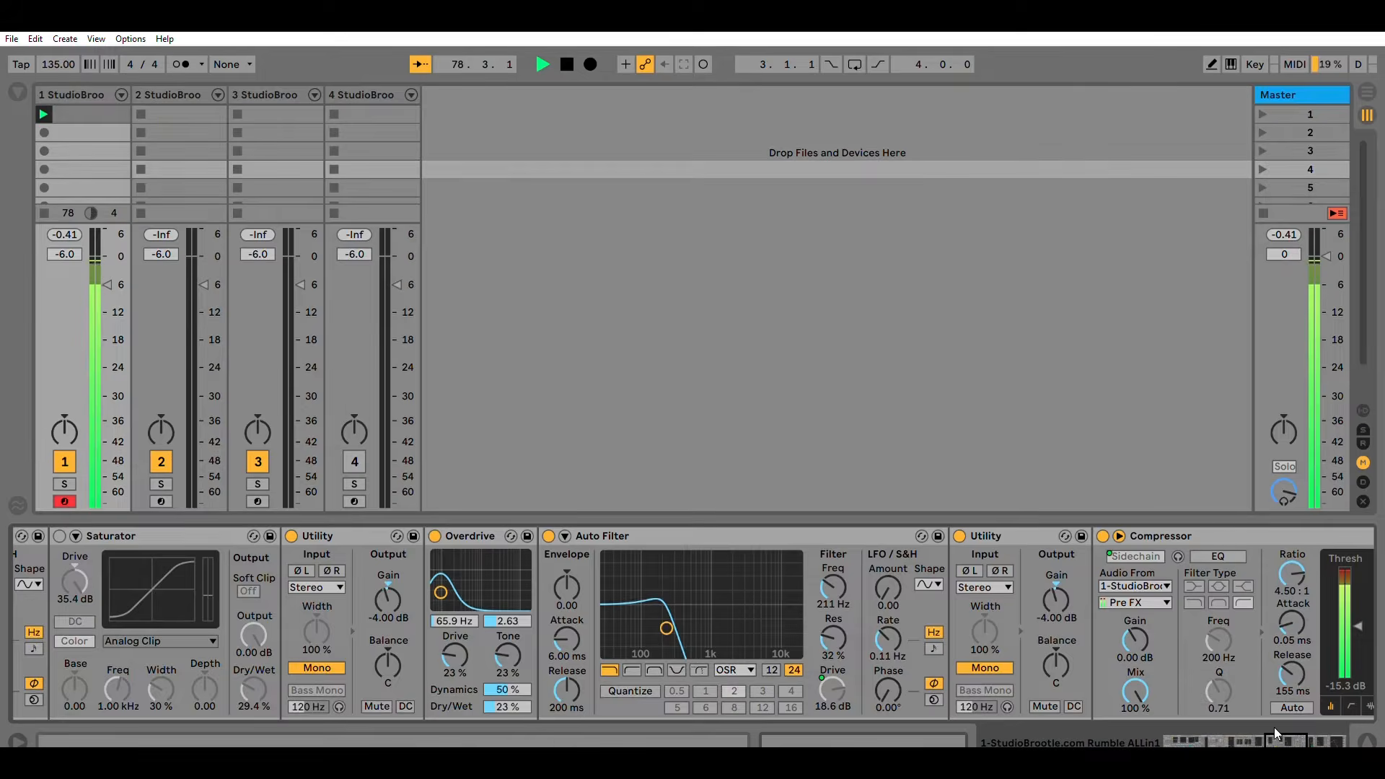
left_click_drag(1274, 727, 1288, 729)
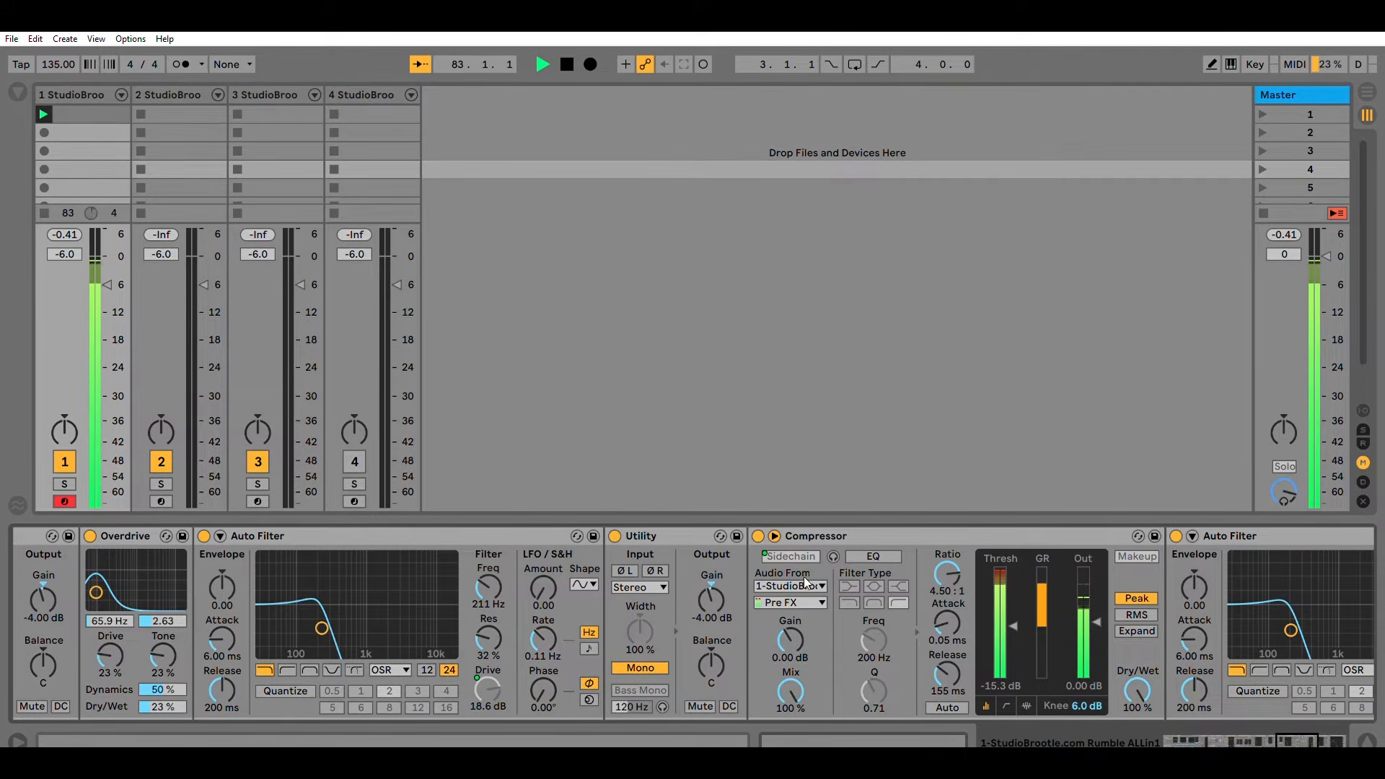
left_click(758, 535)
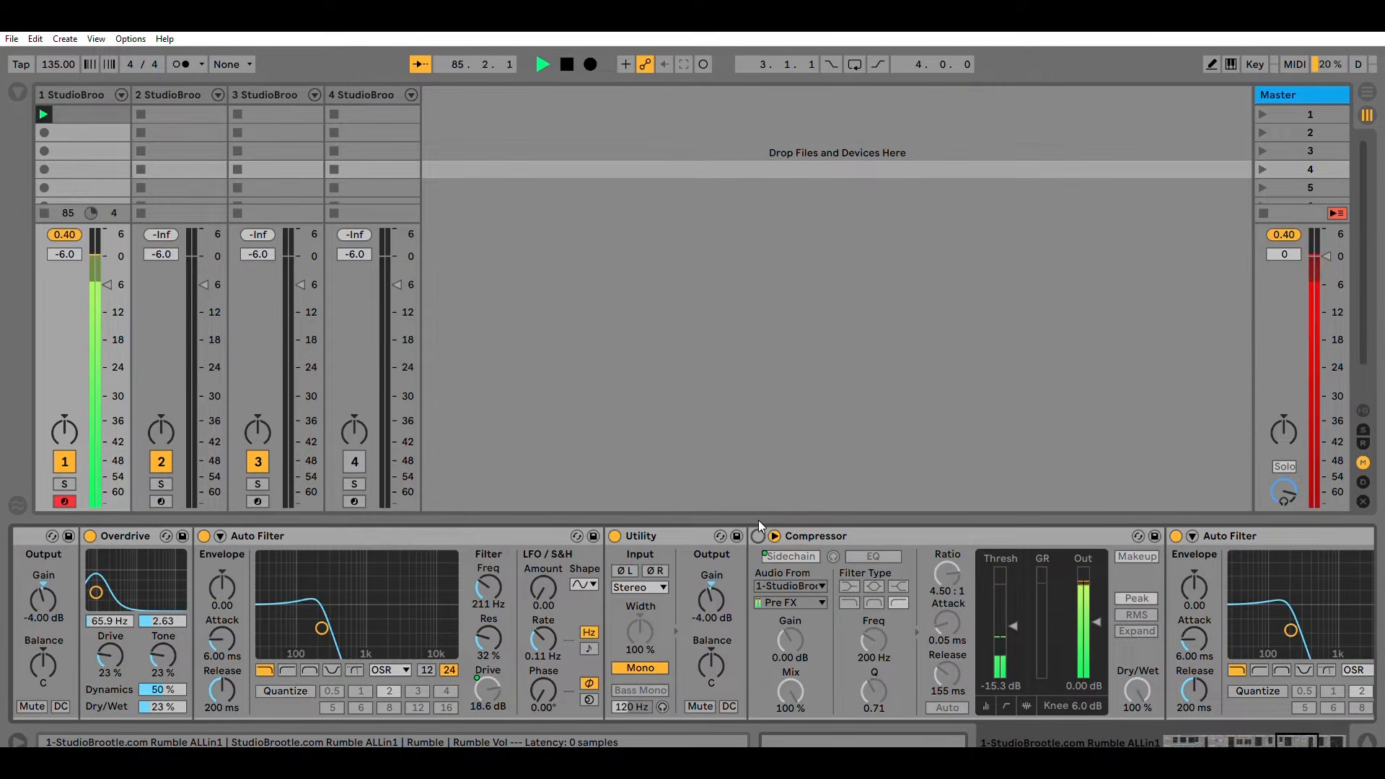
left_click(758, 533)
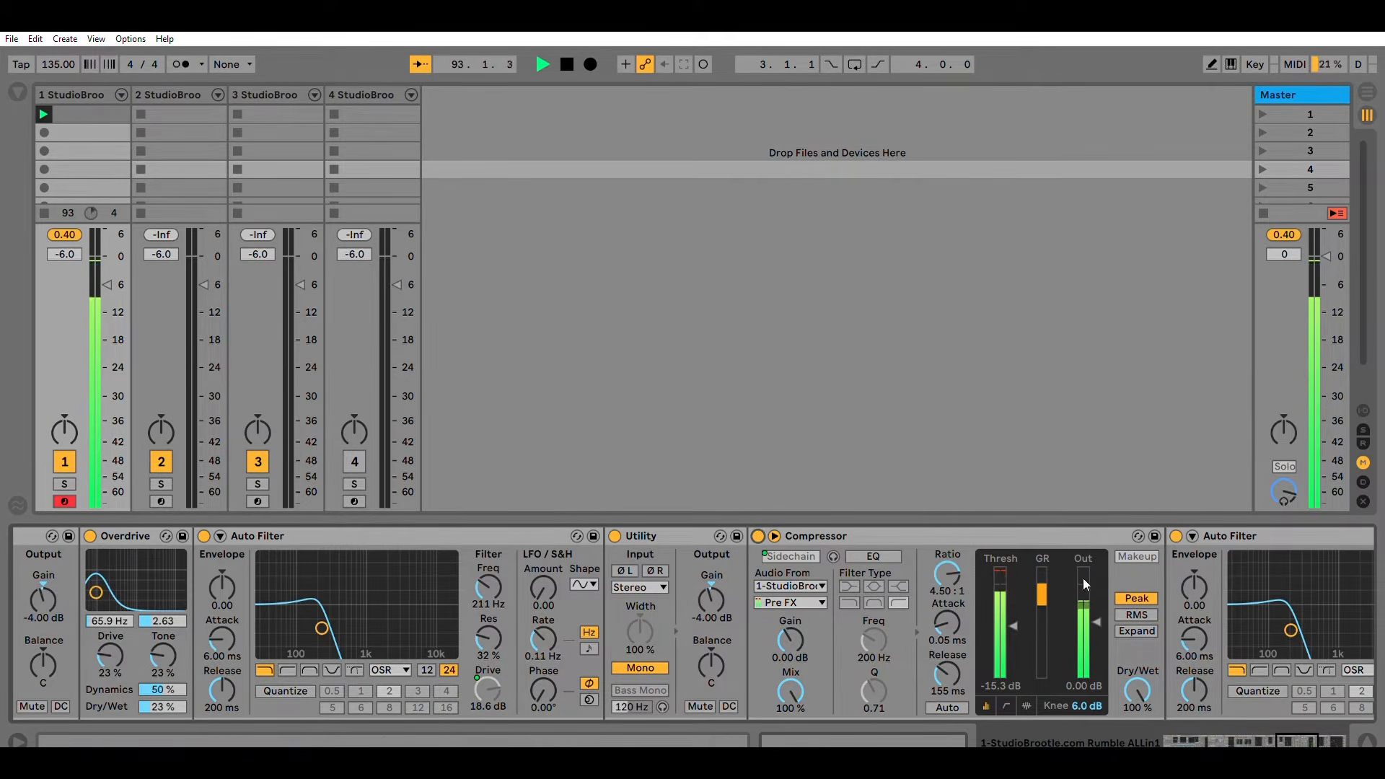
Step: Examine the final Auto Filter and EQ Eight of the chain, then the Drum Buss and Rumble rack, ending at the main rack's macros
left_click_drag(1276, 731, 1313, 732)
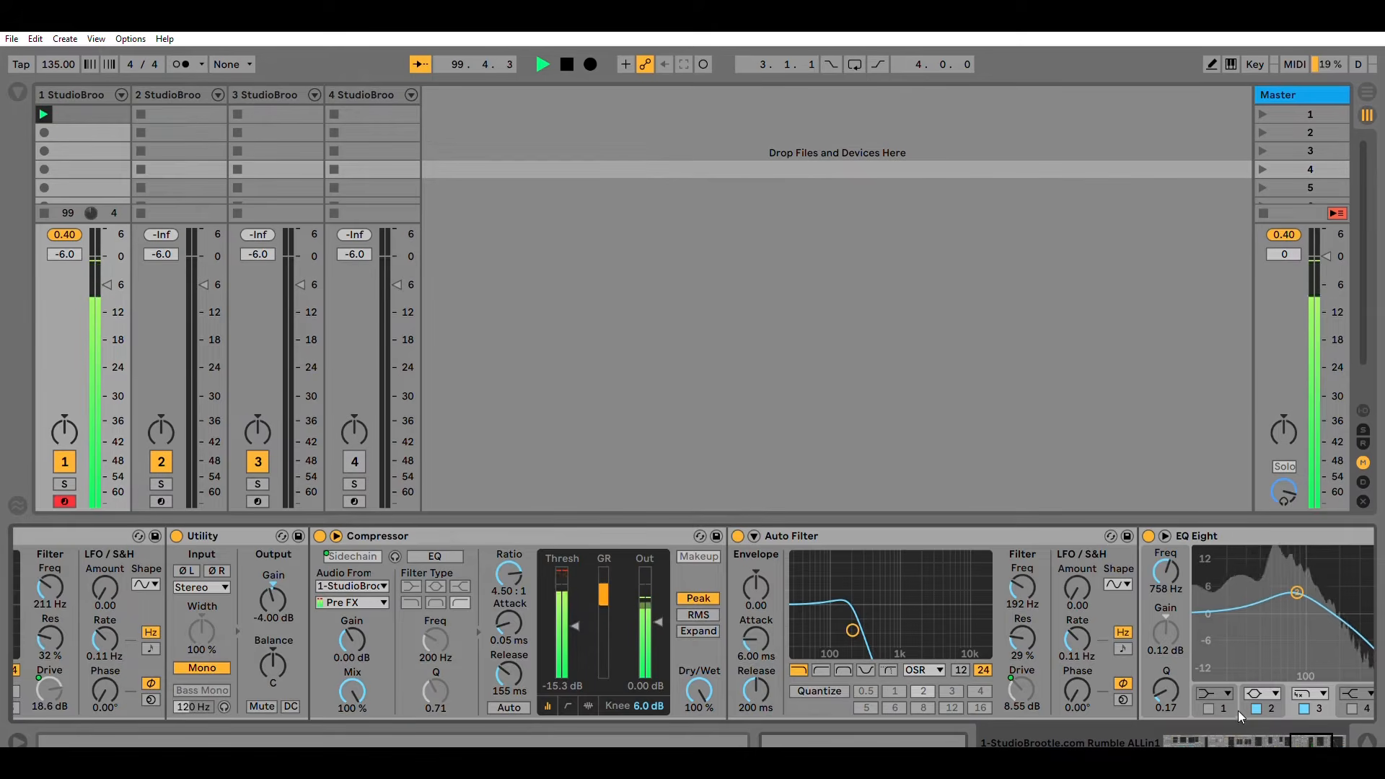
left_click_drag(1331, 729, 1134, 743)
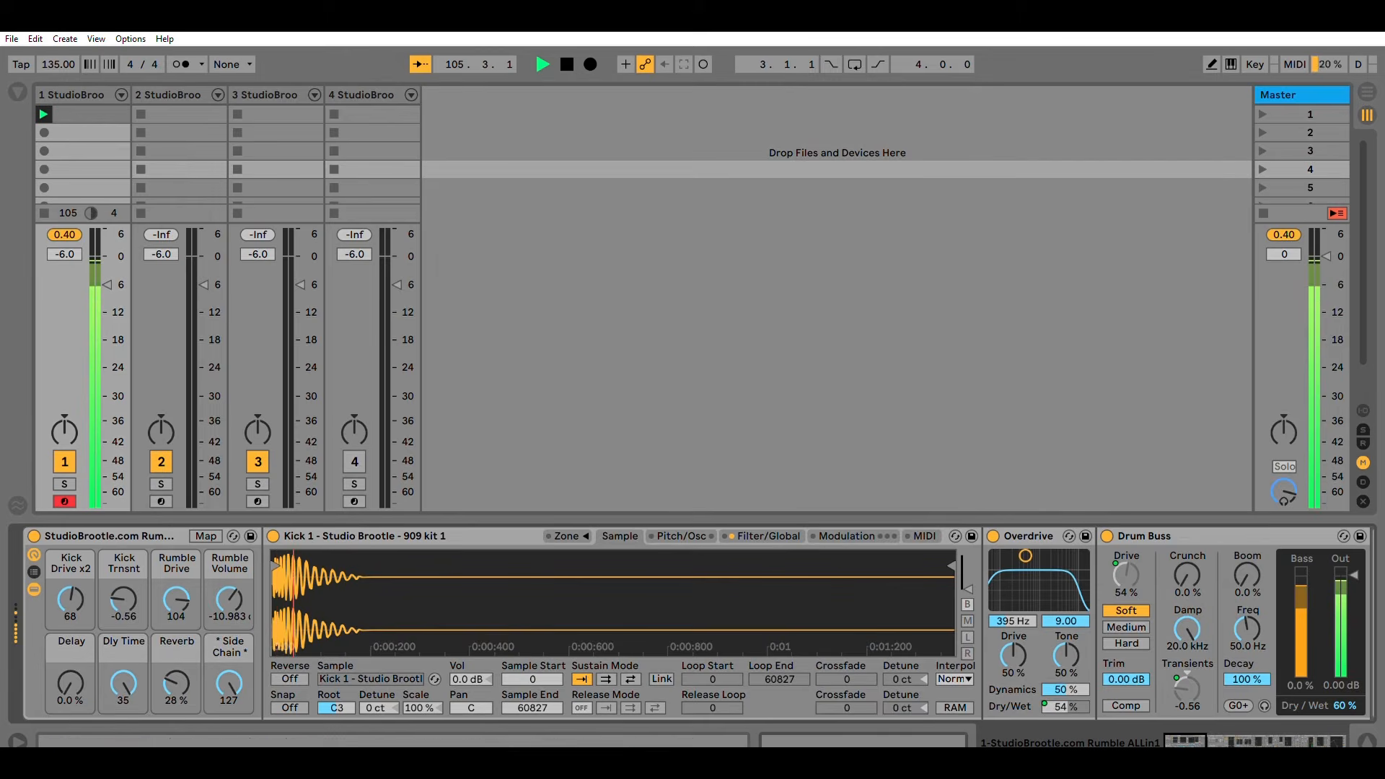
left_click(1194, 736)
left_click(1204, 727)
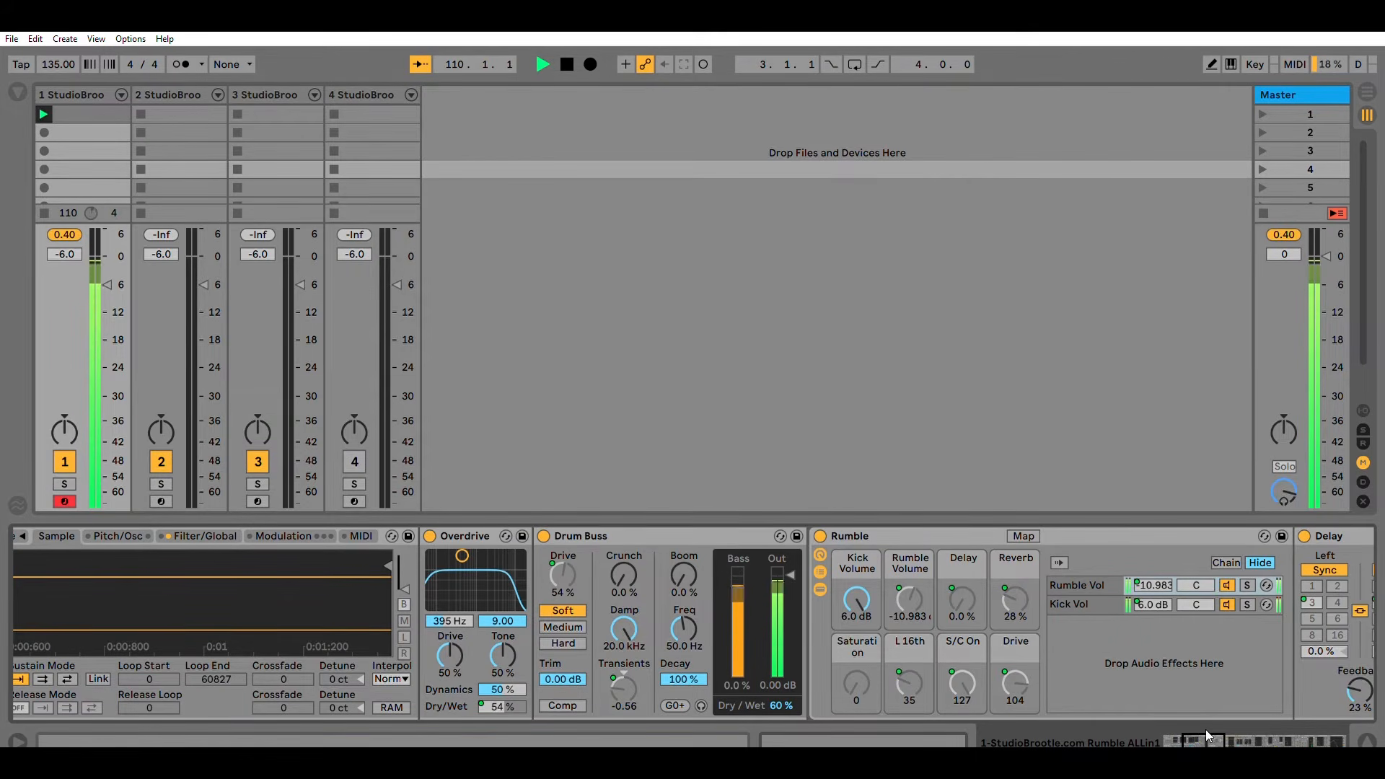
left_click_drag(1205, 729, 1162, 728)
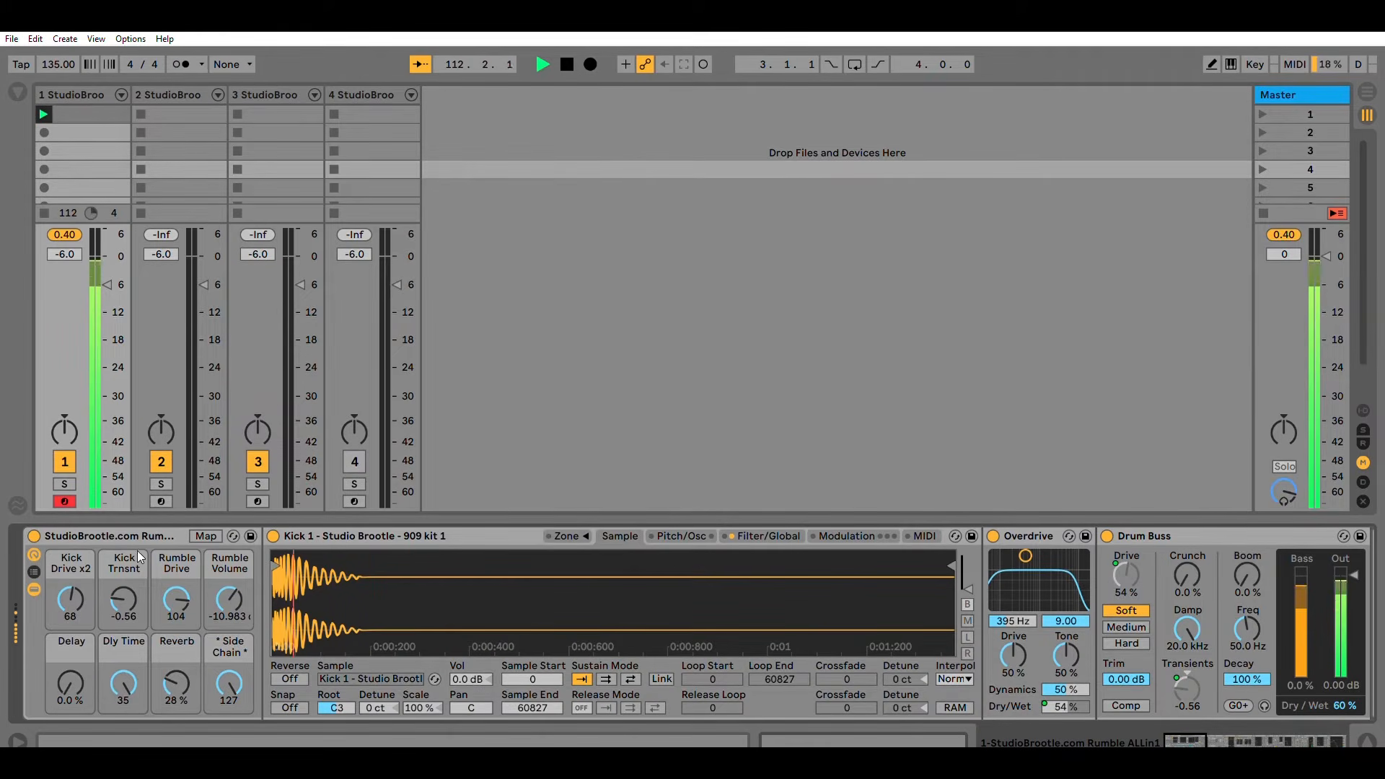
Step: Set the rack macros Kick Drive x2 to 78, Kick Trnsnt to 0.21, Rumble Drive to 109 and Rumble Volume to -5.158 dB
left_click_drag(75, 580, 70, 562)
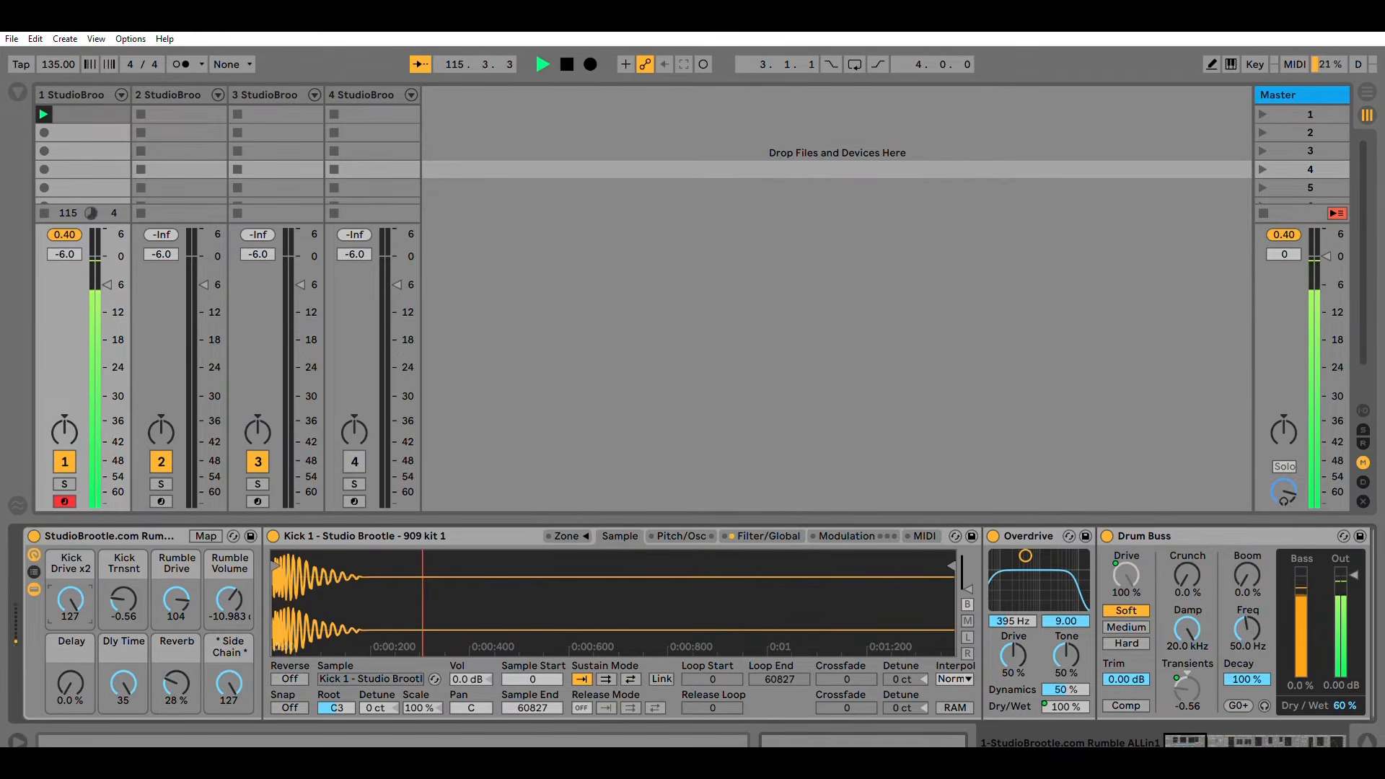
left_click_drag(70, 599, 132, 557)
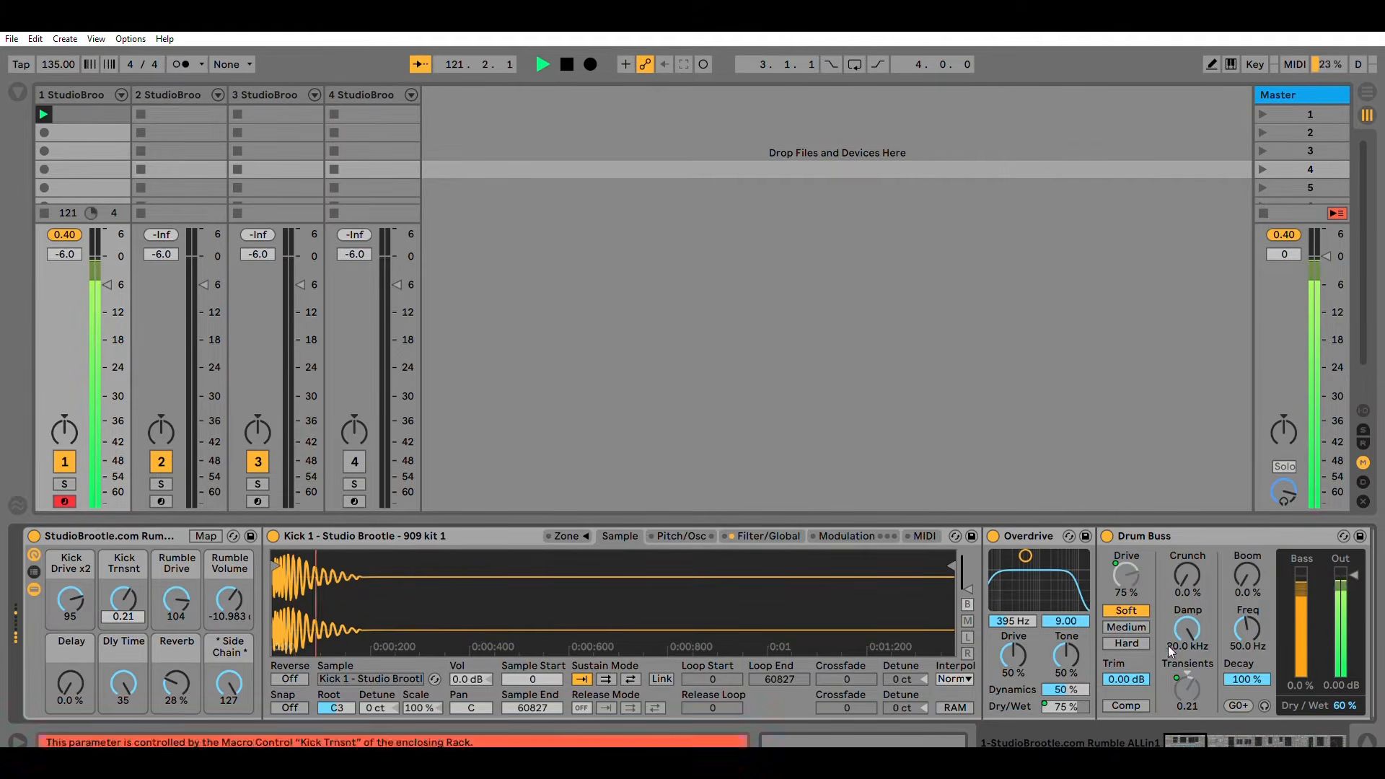
left_click(179, 587)
key("Delete")
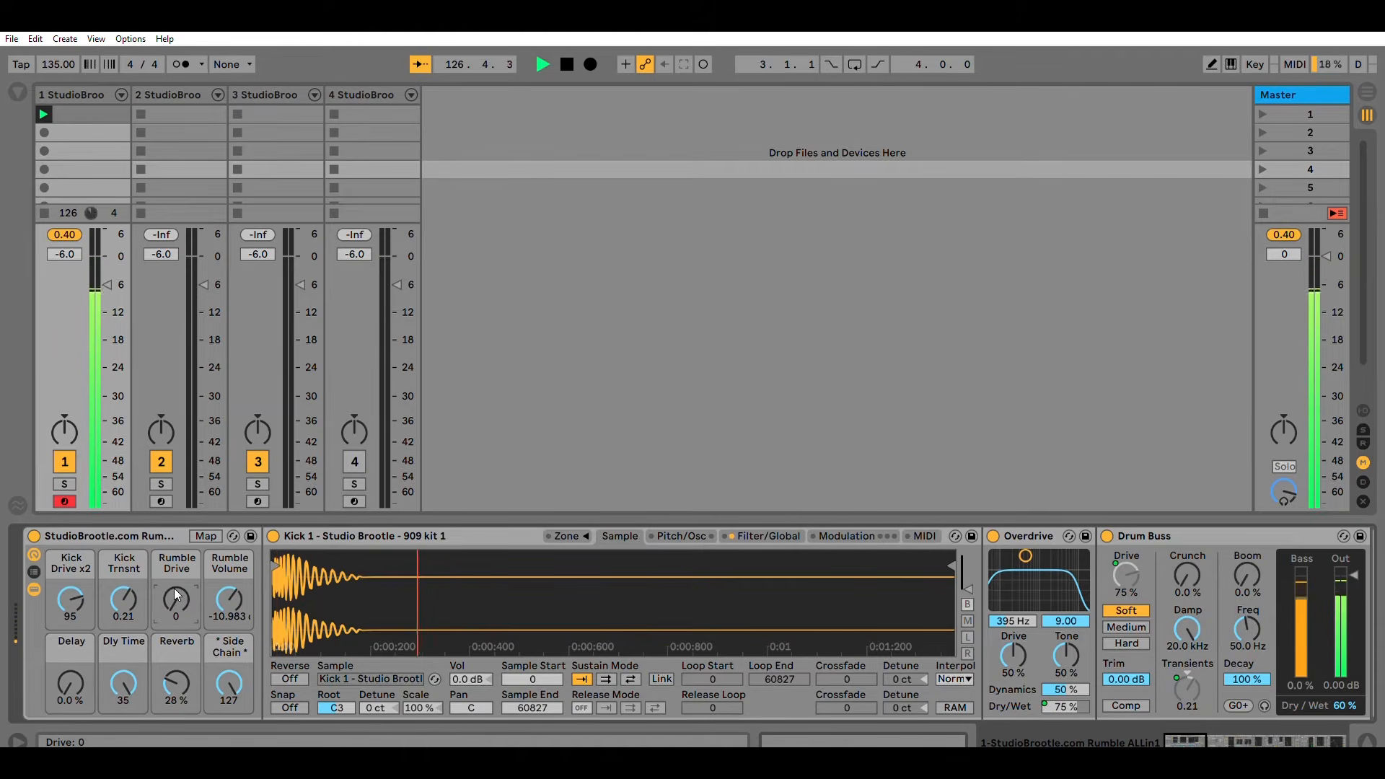
left_click_drag(71, 599, 71, 624)
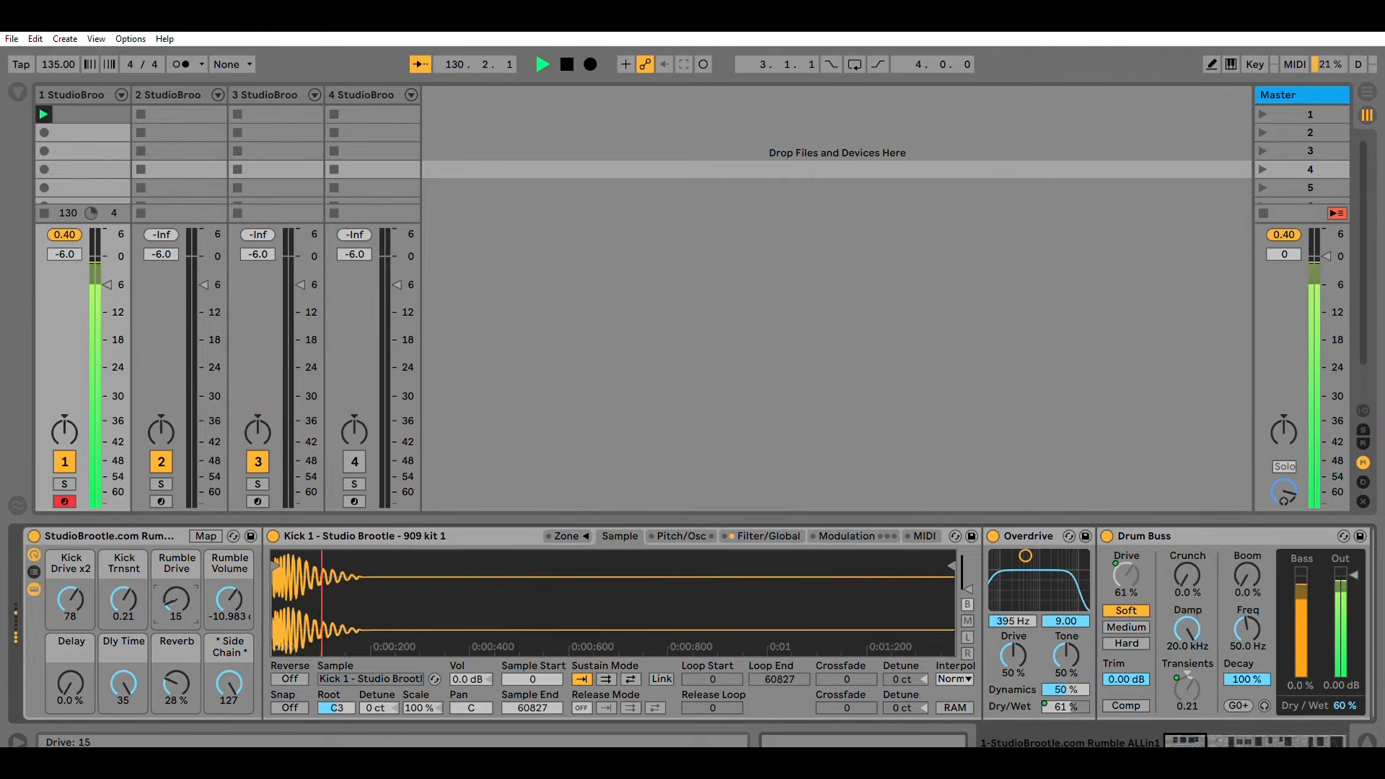
left_click_drag(176, 599, 176, 570)
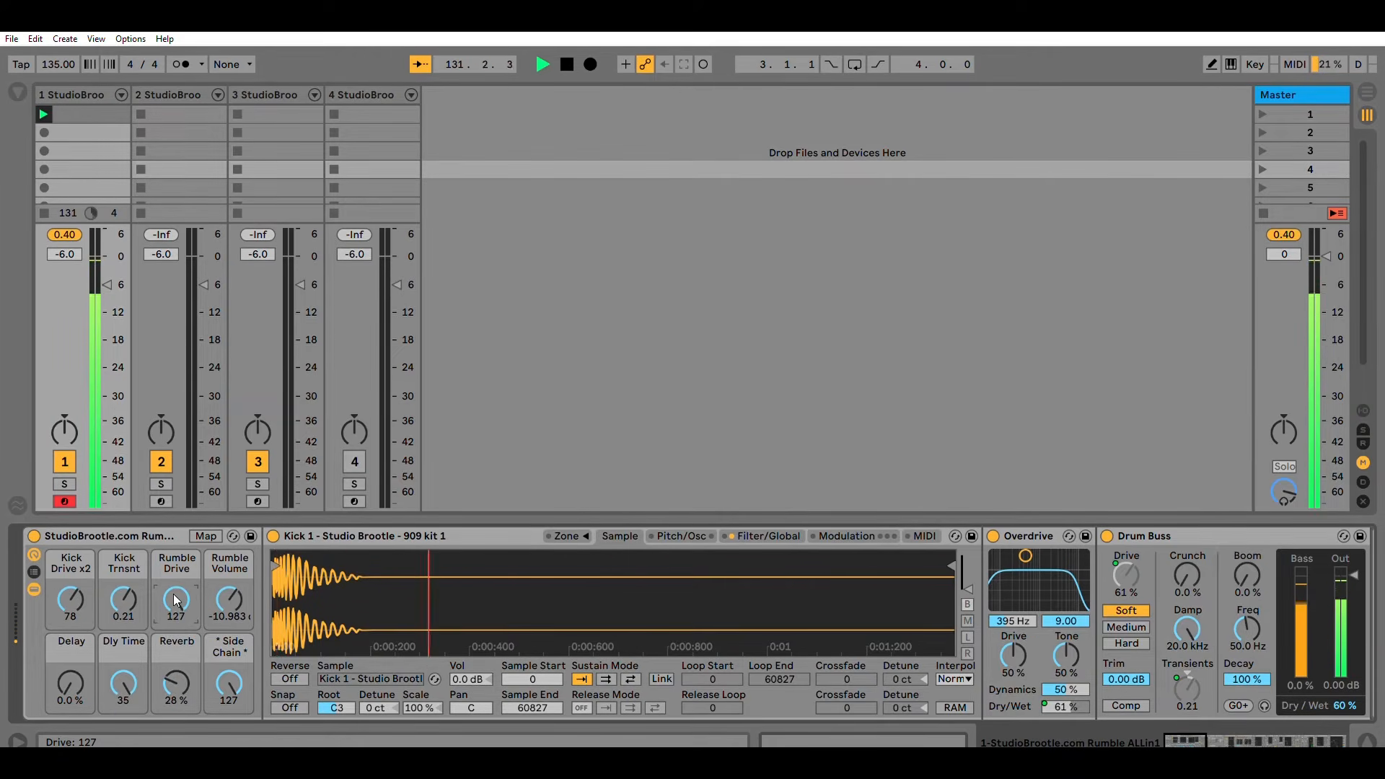
left_click_drag(233, 595, 177, 612)
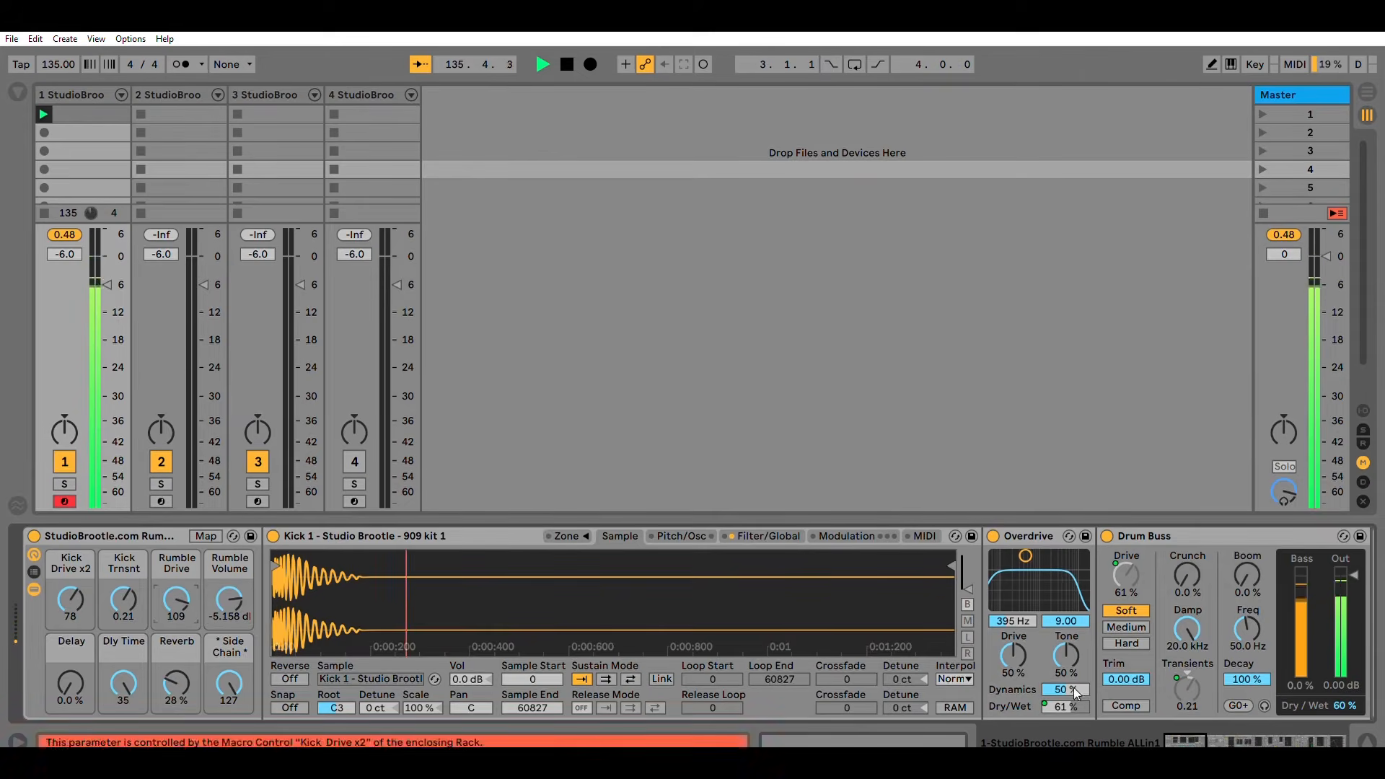
Step: Set the rack's Rumble Volume macro to -6.614 dB
left_click_drag(1175, 732, 1240, 730)
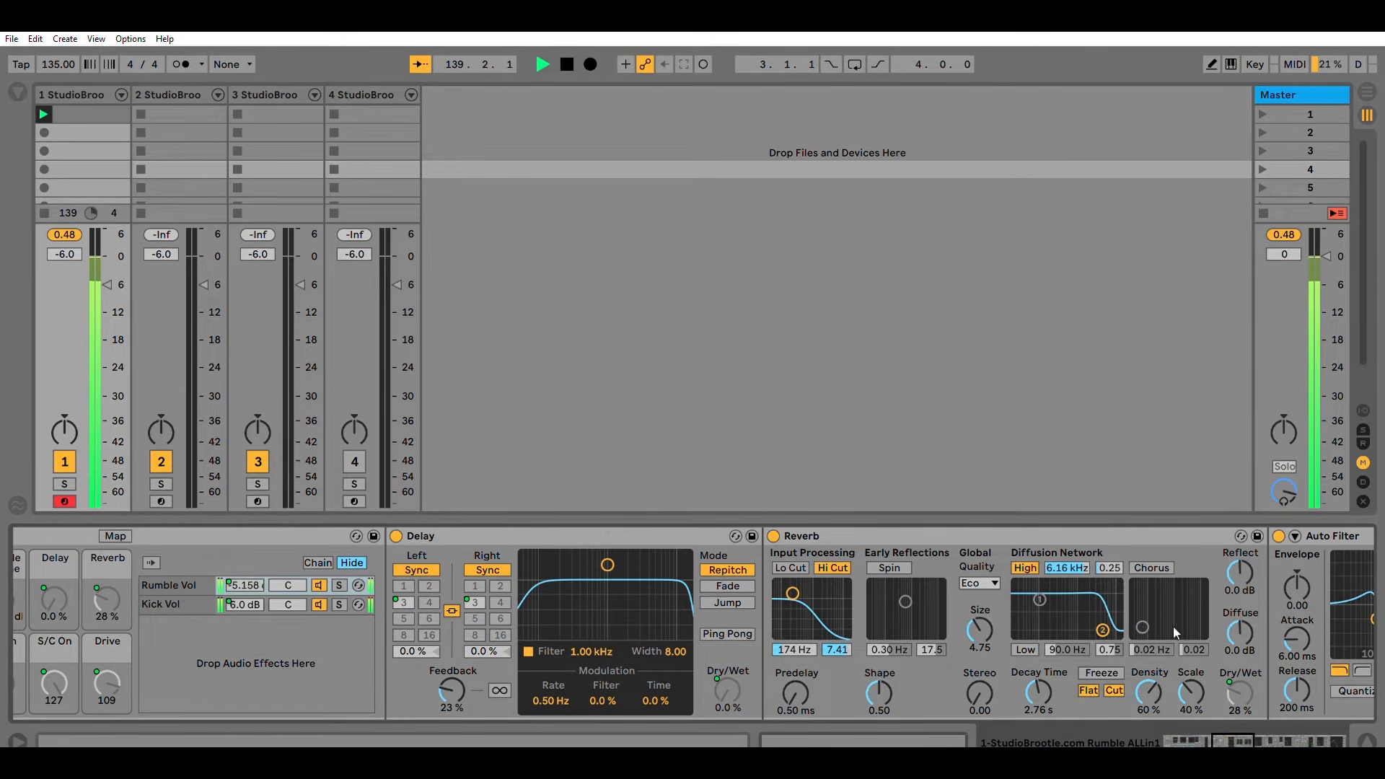
left_click_drag(1225, 729, 1320, 741)
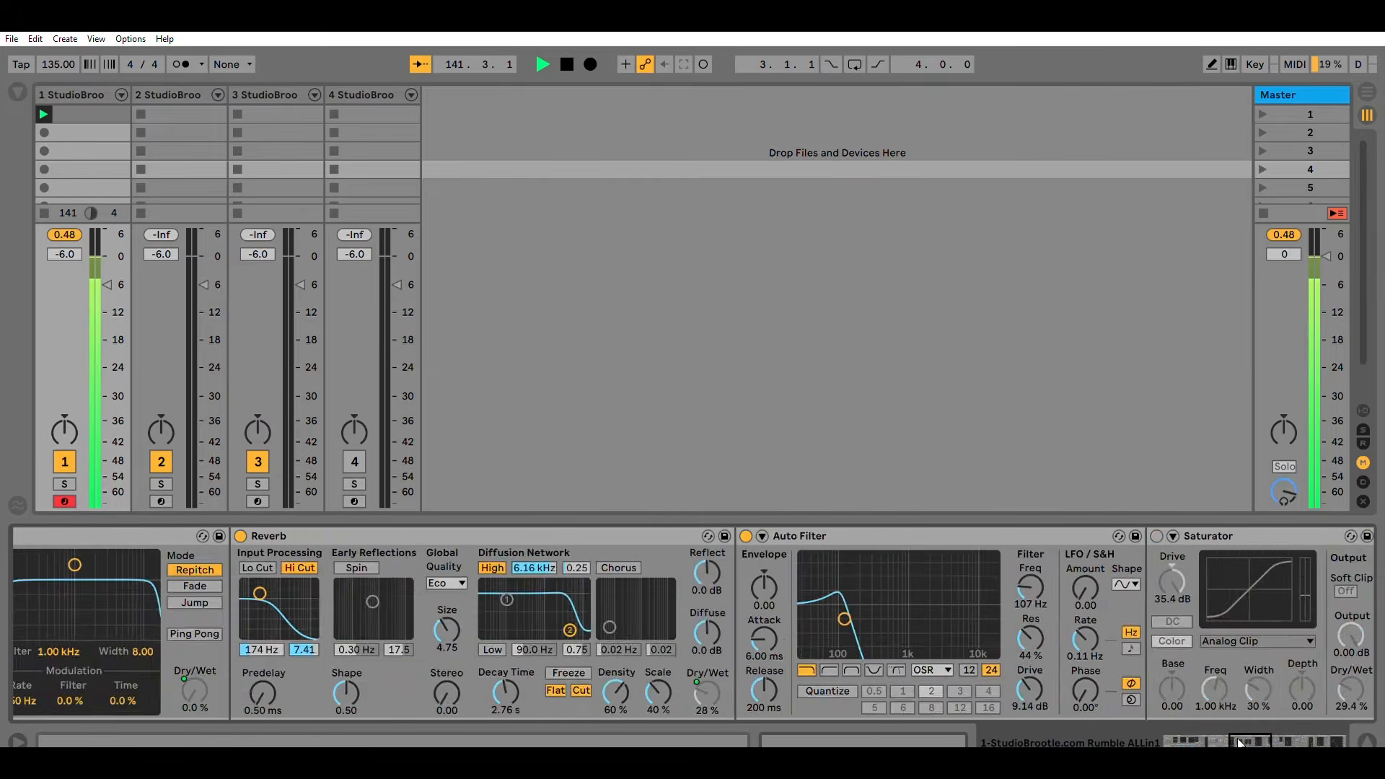
left_click(1221, 740)
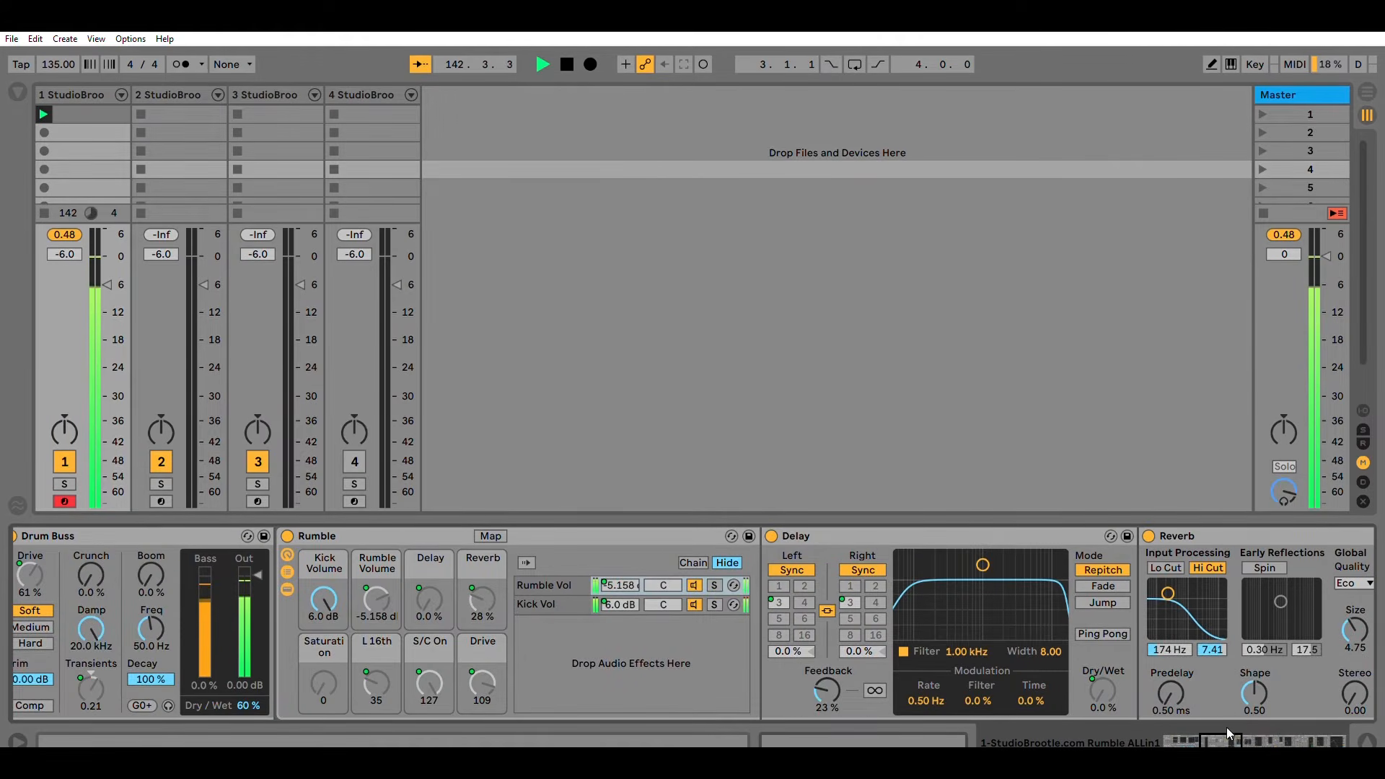
left_click_drag(1226, 727, 1143, 735)
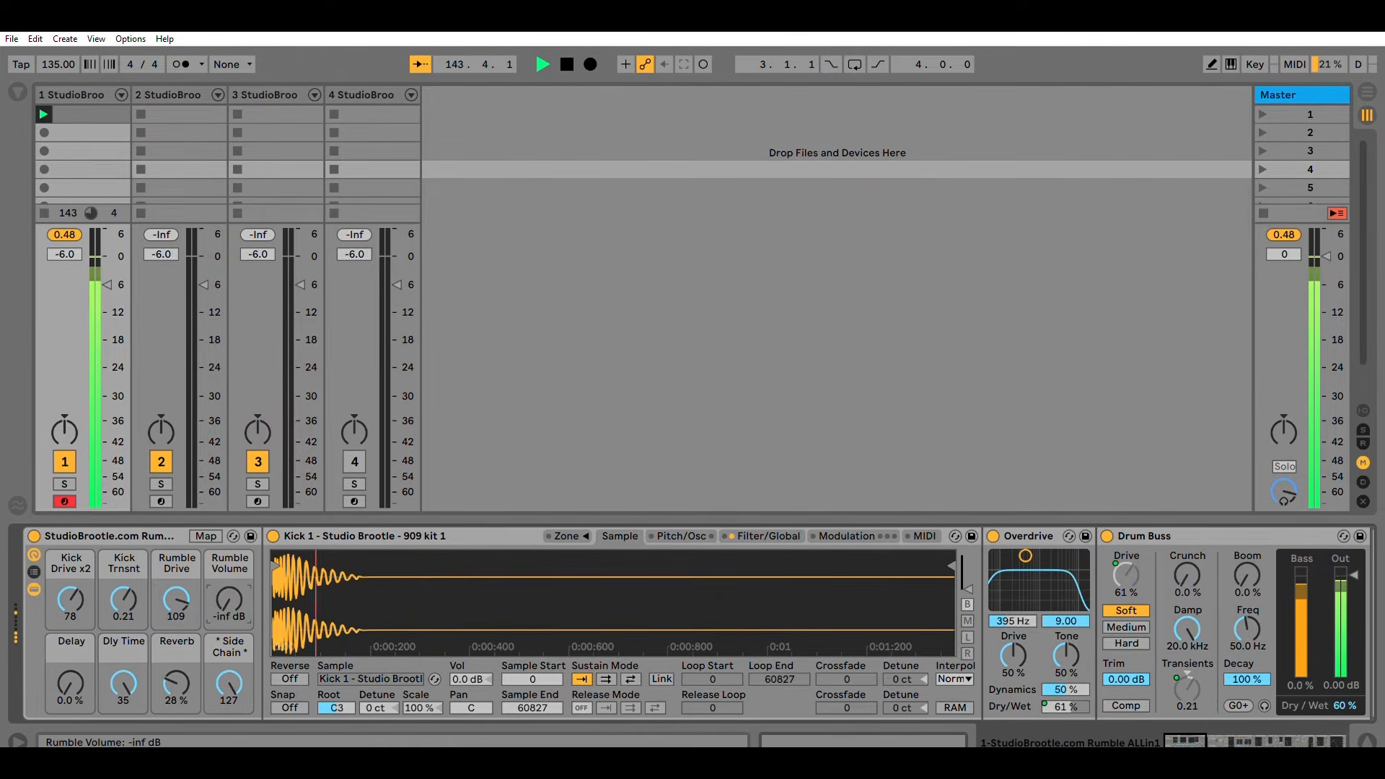
left_click_drag(229, 599, 229, 578)
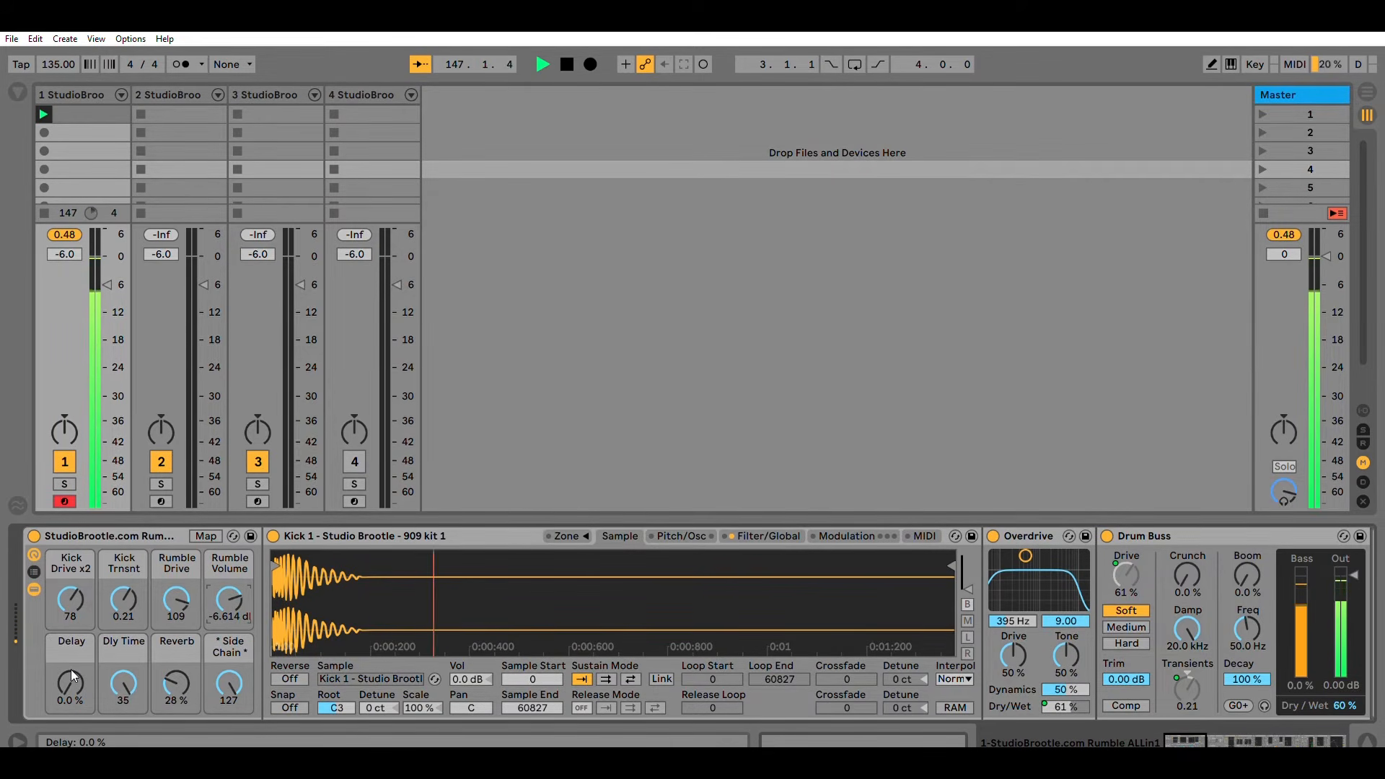
Step: Set the rack's Delay macro to 31 %, Reverb to 0.0 % and Dly Time to 18
left_click_drag(71, 670, 71, 649)
left_click_drag(166, 674, 167, 696)
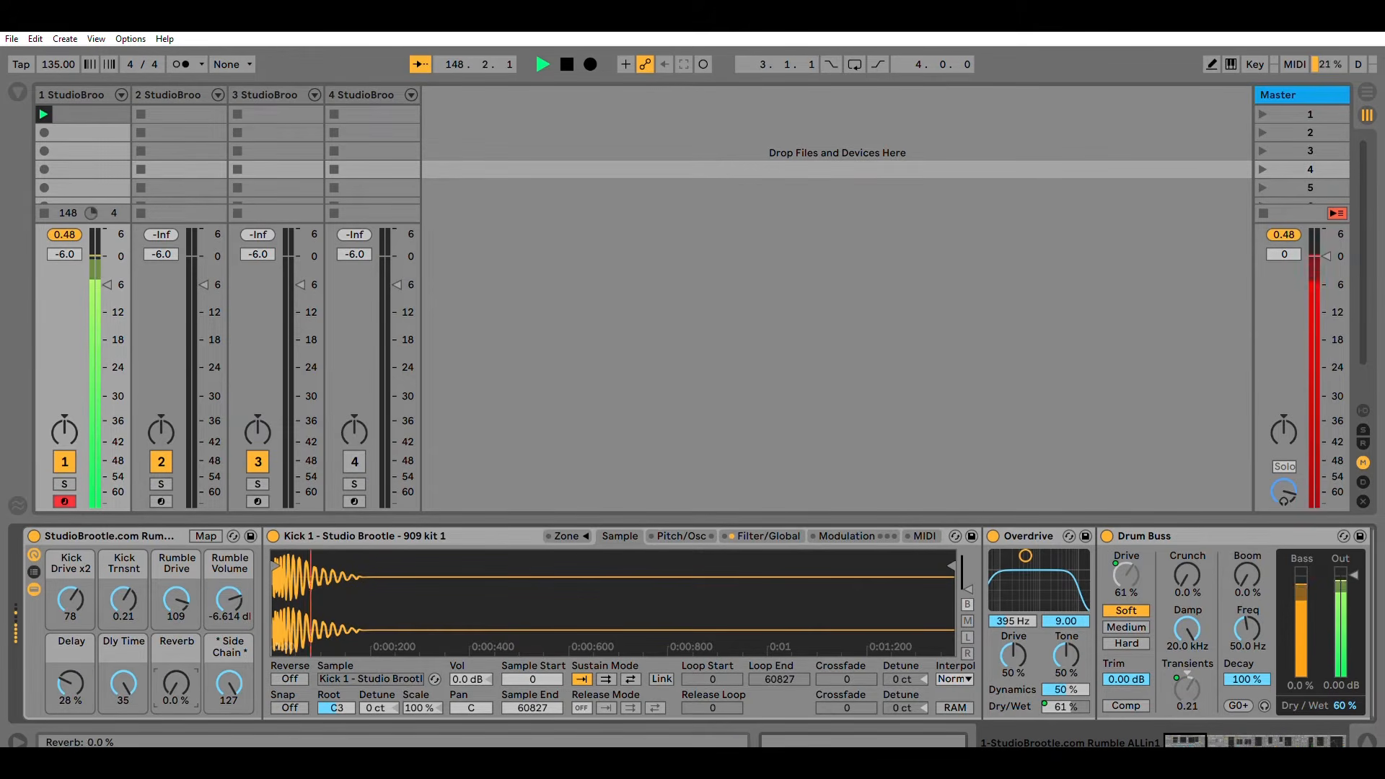
left_click_drag(69, 669, 69, 667)
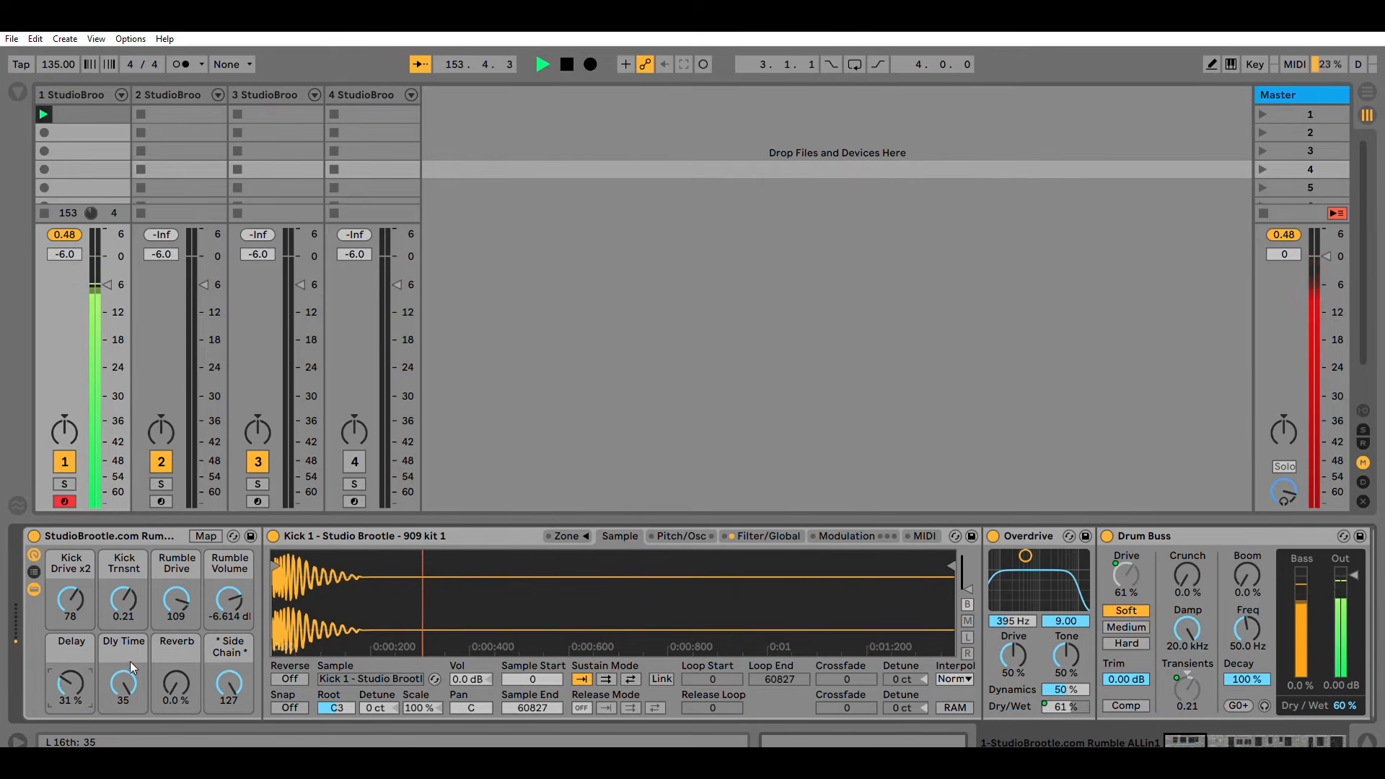
left_click_drag(124, 671, 125, 678)
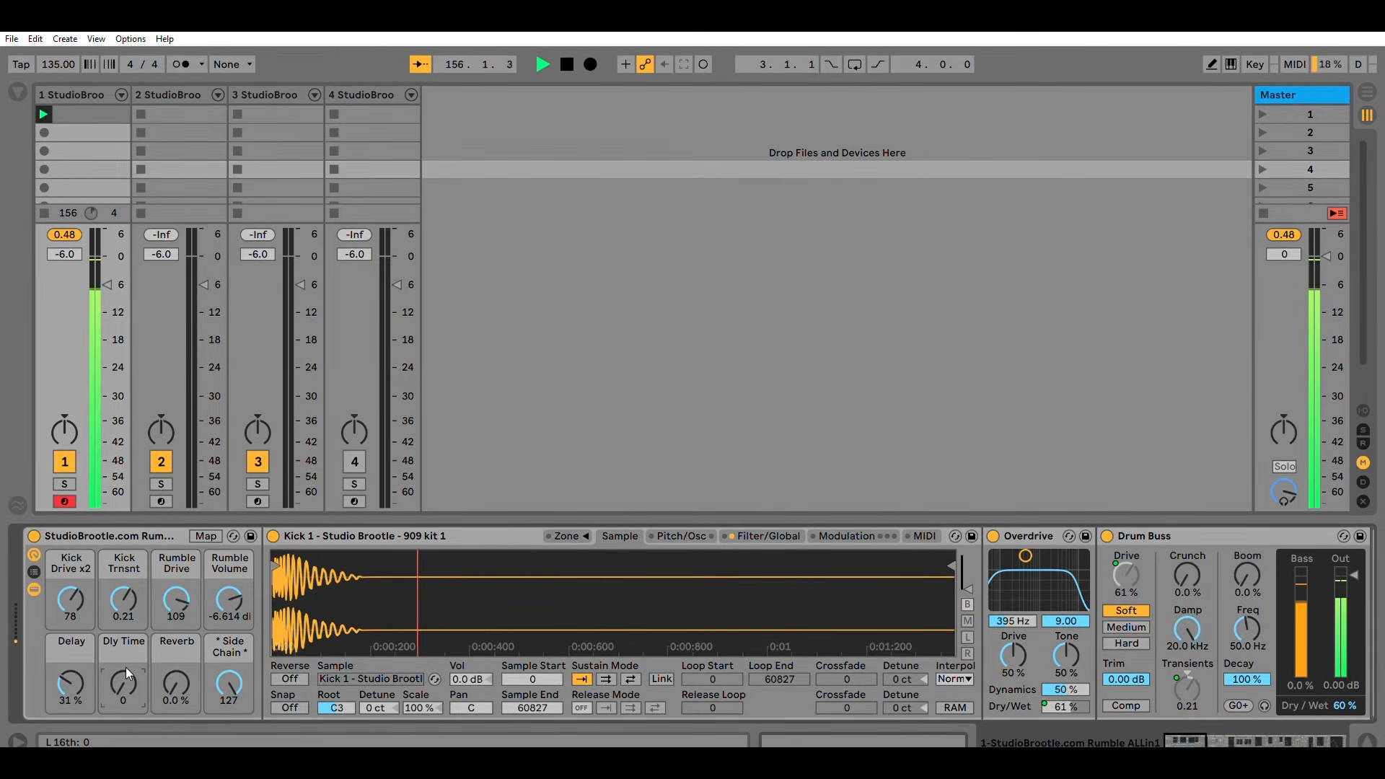
left_click_drag(125, 668, 125, 659)
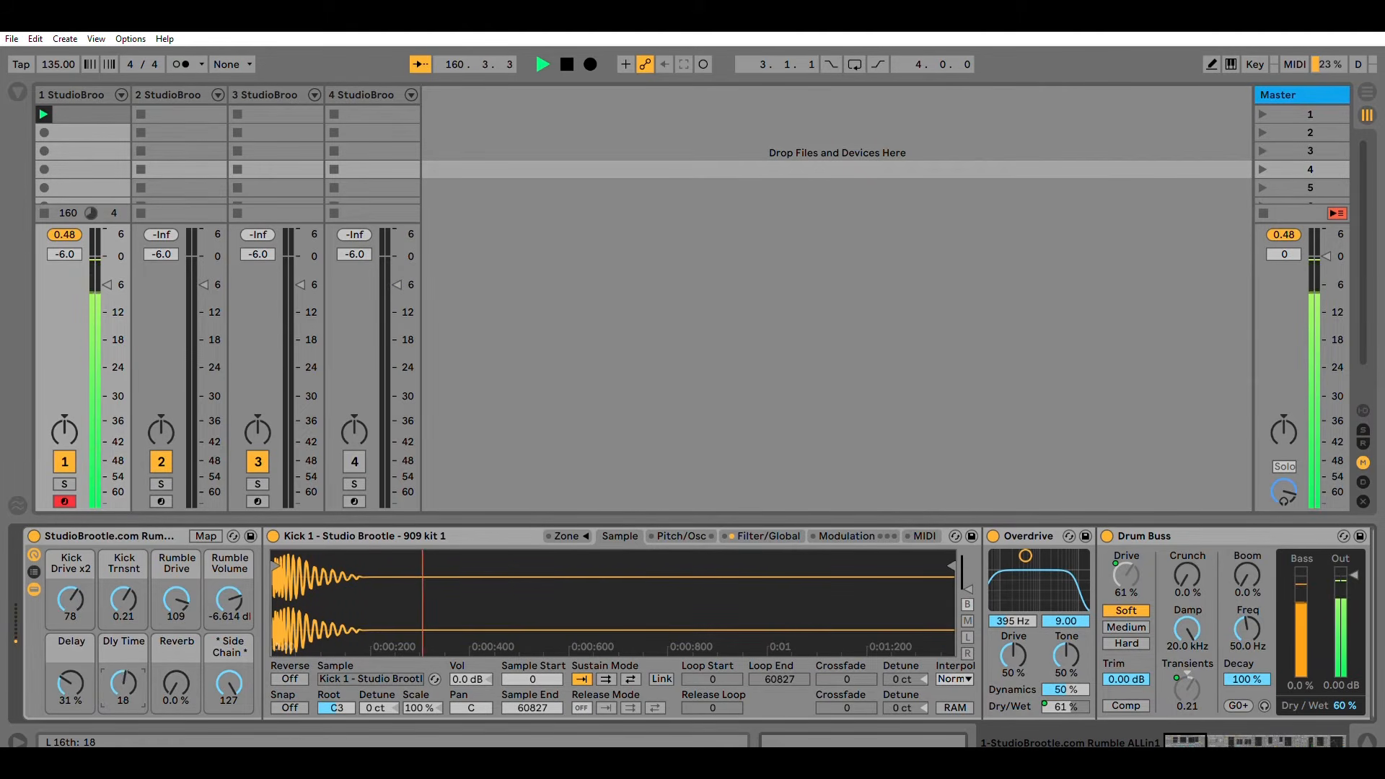
Step: Set the rack's Dly Time macro to 35 and its Reverb macro to 22 %
left_click_drag(149, 673, 148, 655)
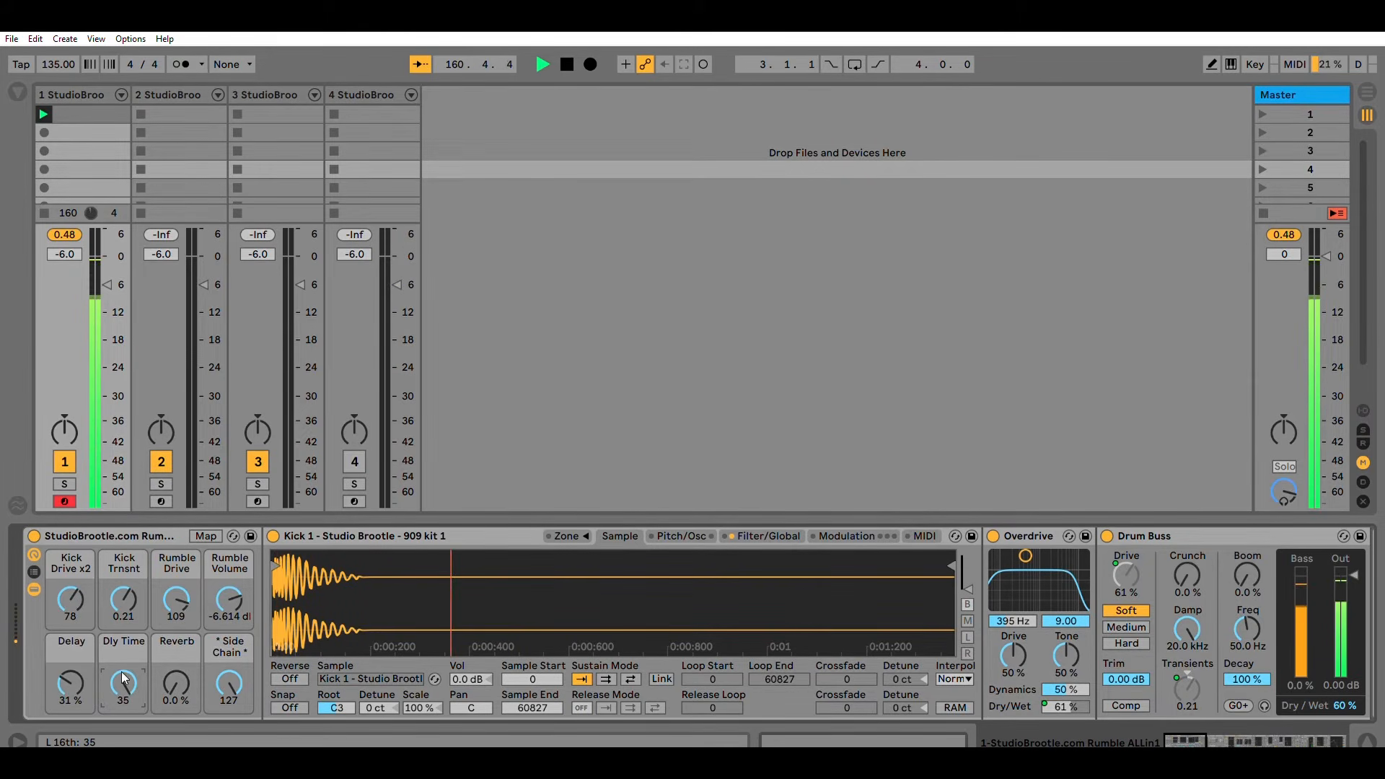
left_click(179, 679)
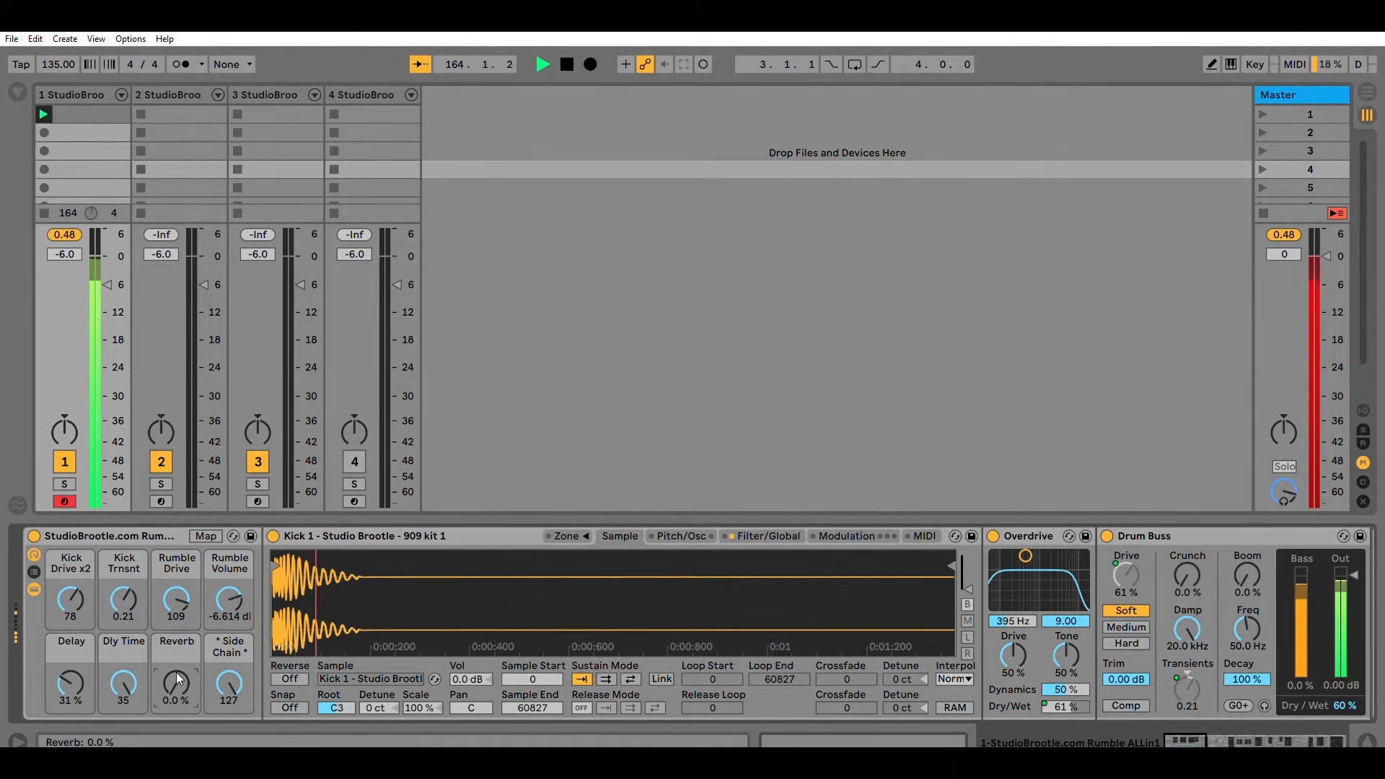
scroll(172, 685, "up", 3)
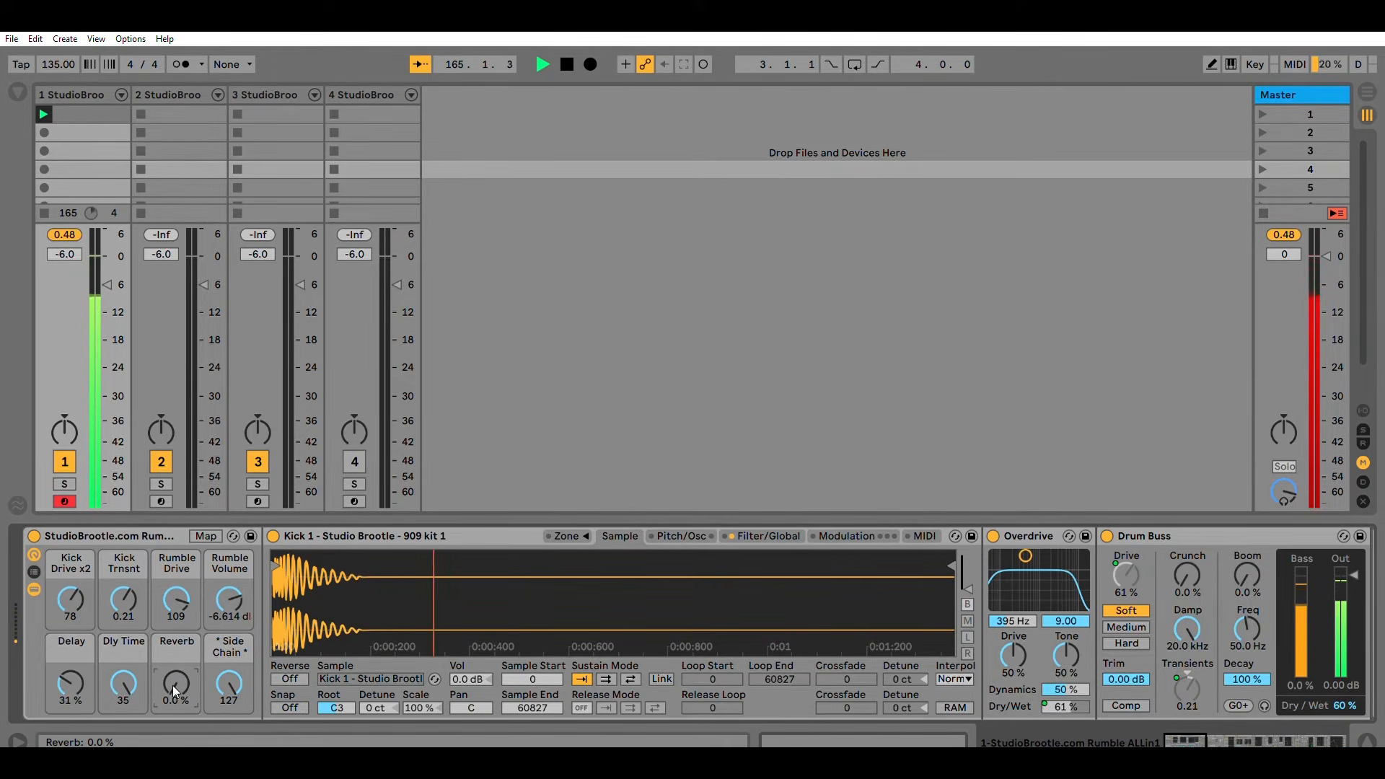
scroll(174, 688, "up", 2)
scroll(176, 689, "up", 1)
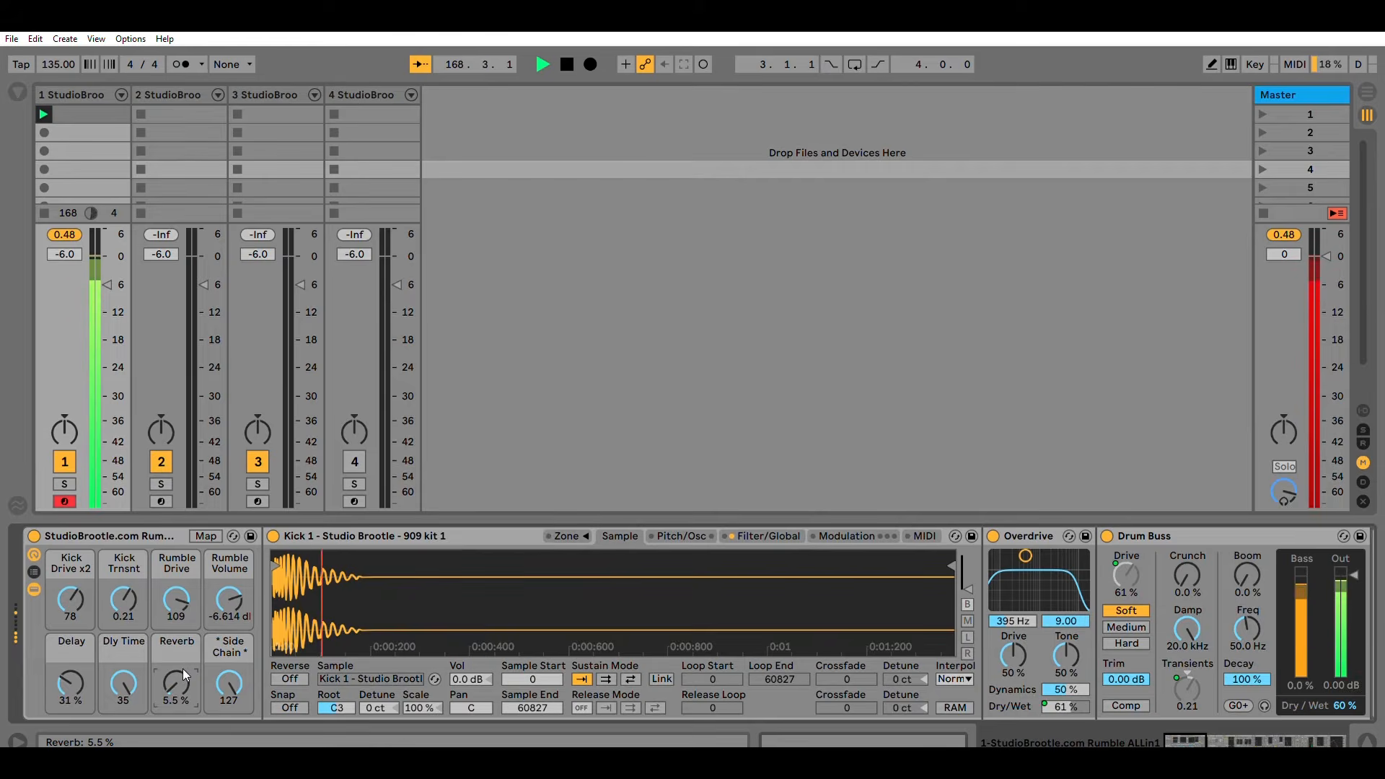
left_click_drag(183, 676, 183, 663)
mouse_move(180, 668)
left_mouse_down()
mouse_move(180, 653)
mouse_move(179, 667)
left_mouse_up()
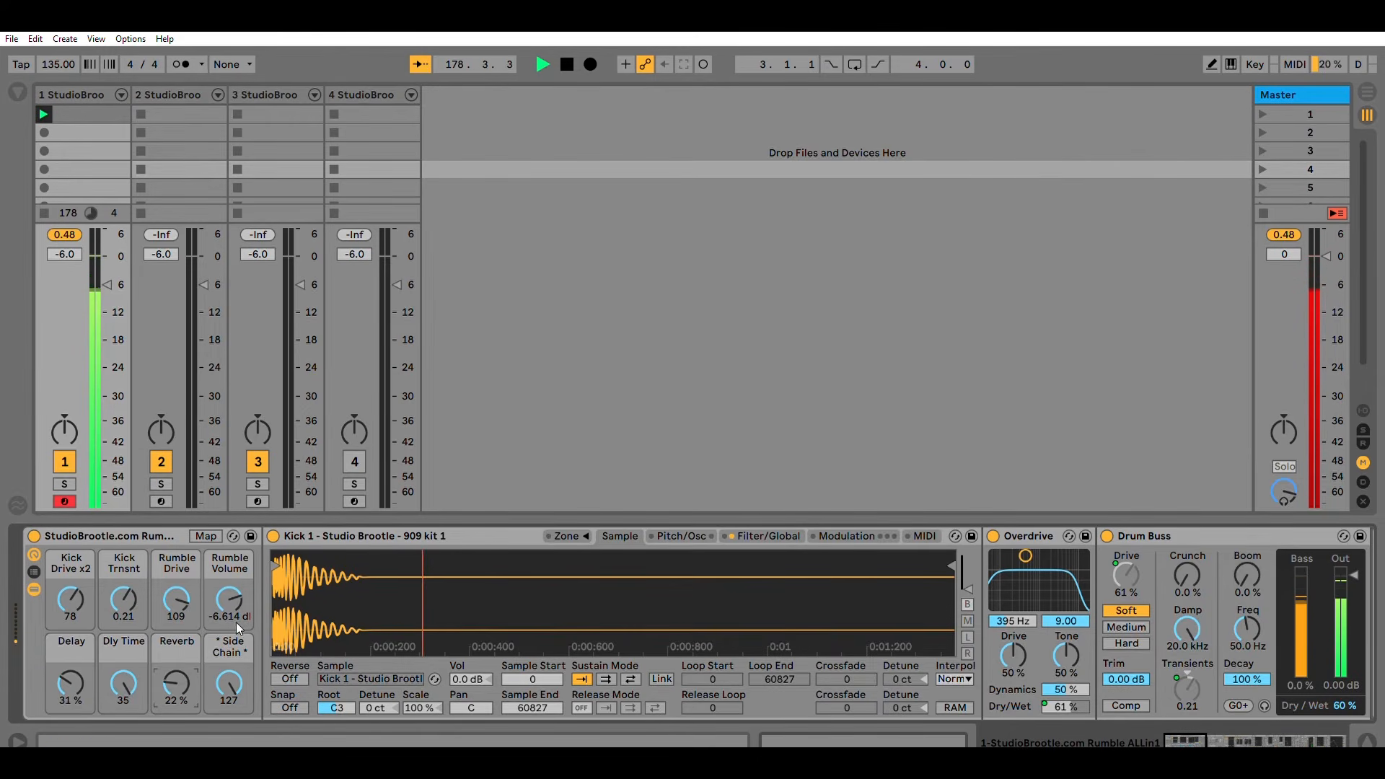
Step: Lower the rack's Side Chain macro to 0 and return it to 127 to compare the rumble without sidechaining
left_click(235, 665)
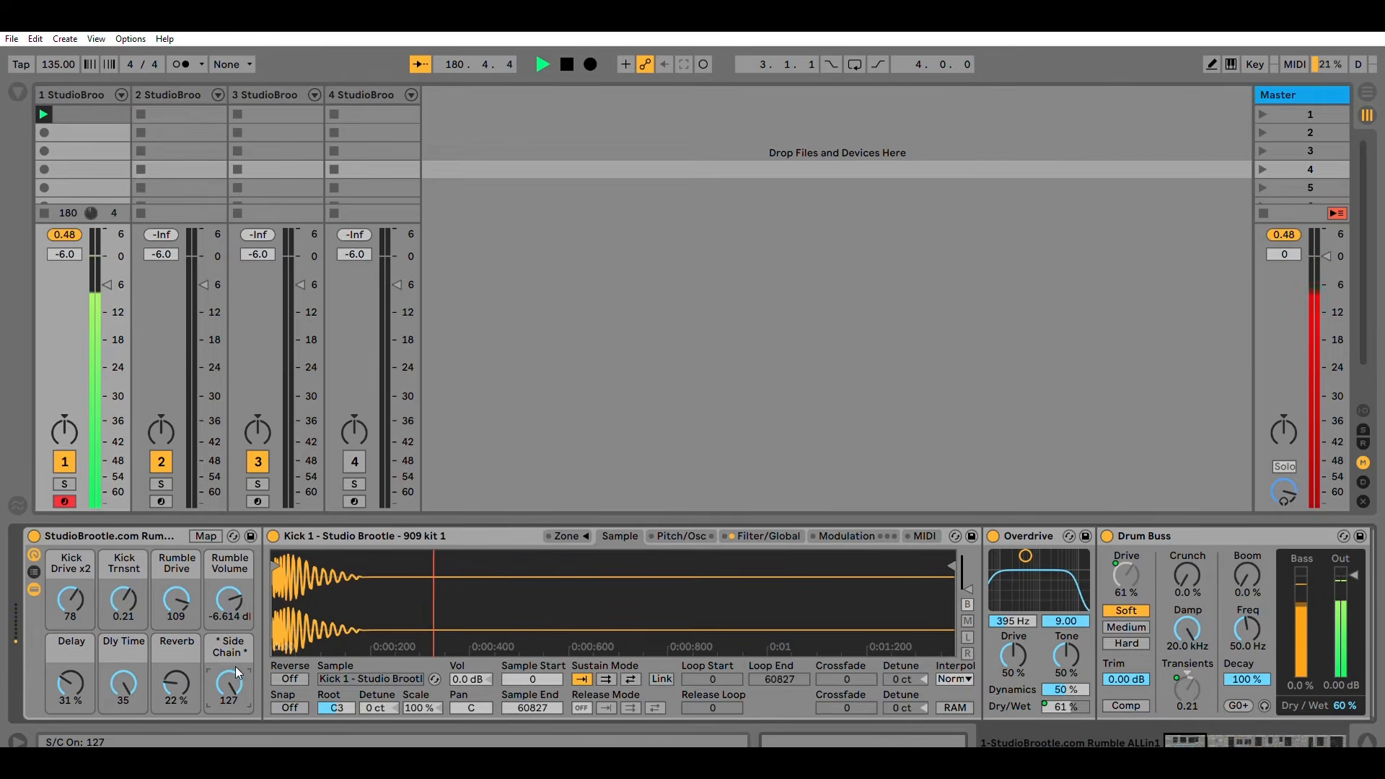
left_click_drag(235, 668, 235, 714)
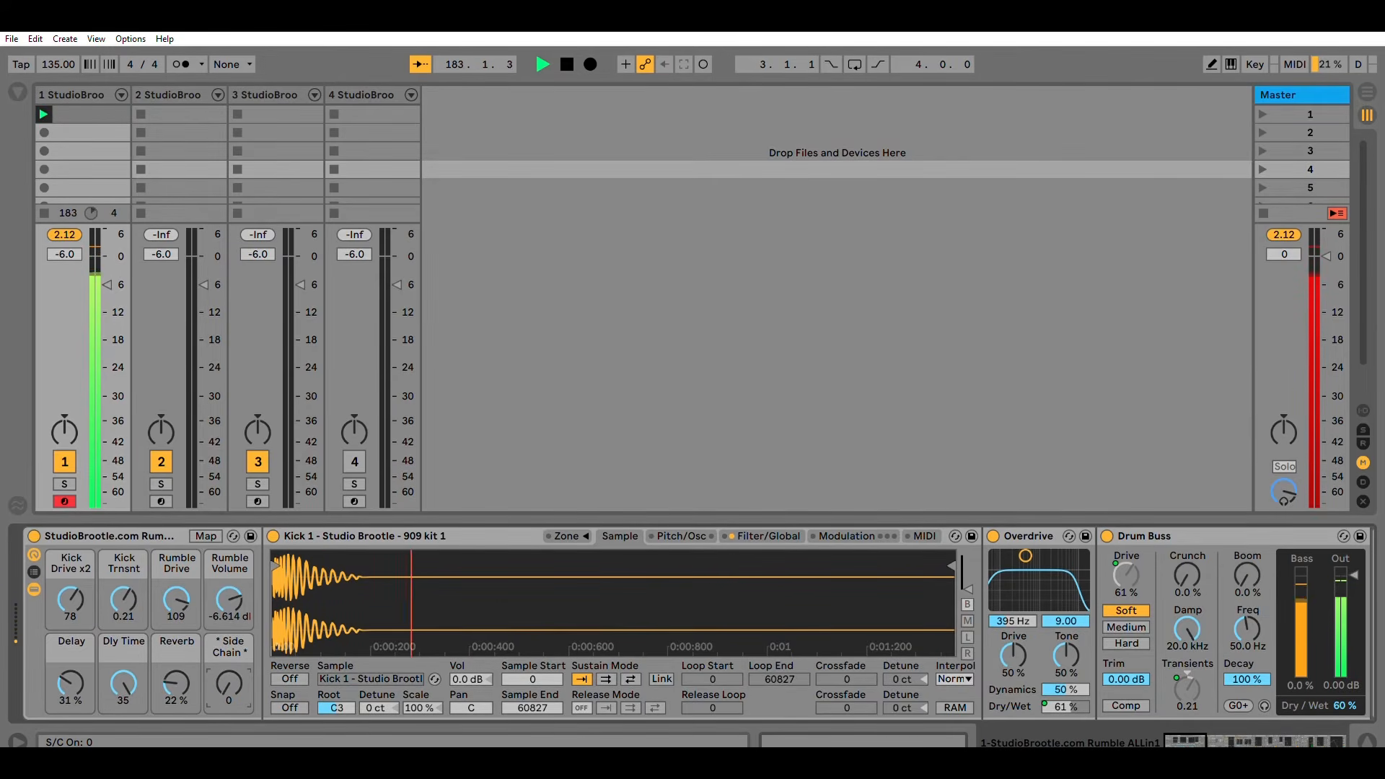
left_click_drag(236, 680, 236, 634)
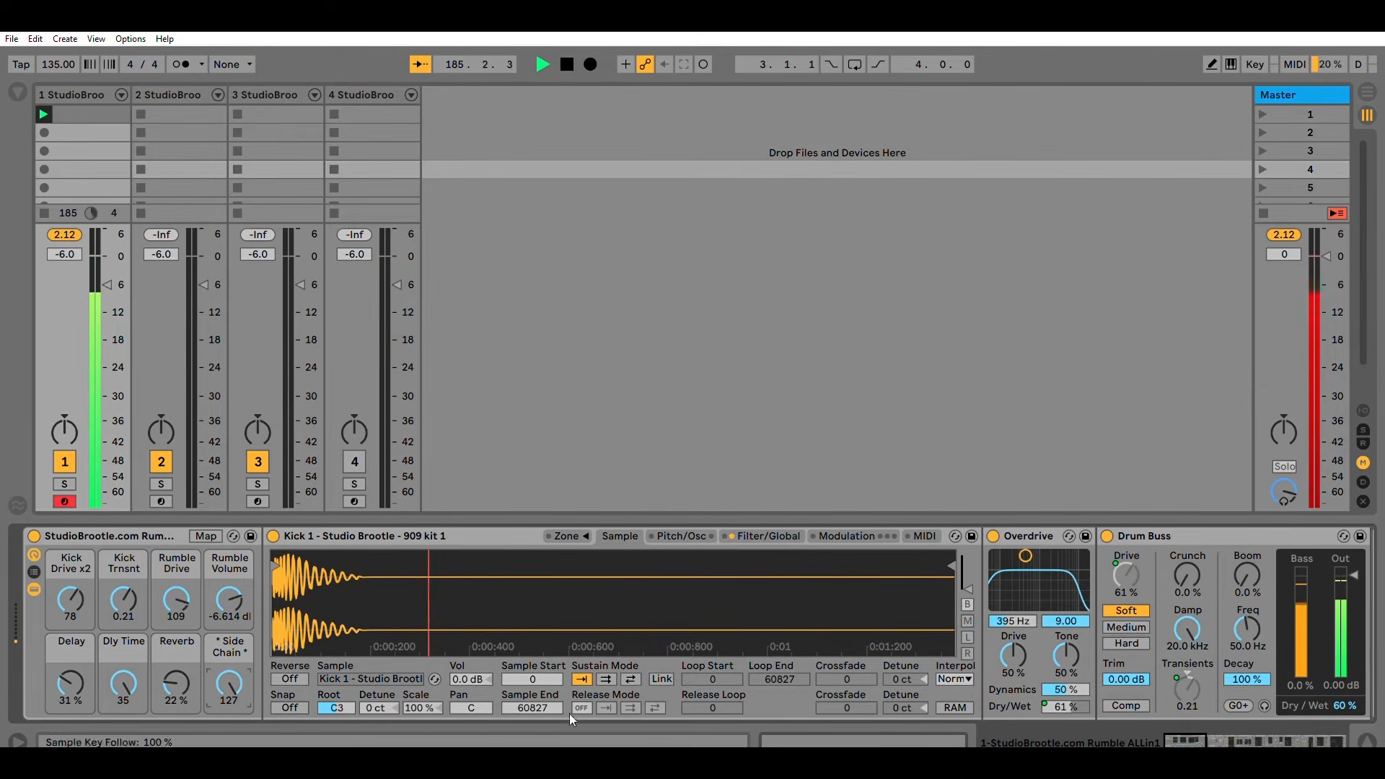
Step: Set the threshold of the rumble chain's sidechain Compressor to -18.7 dB and return to the Rumble rack
left_click_drag(1227, 741, 1325, 736)
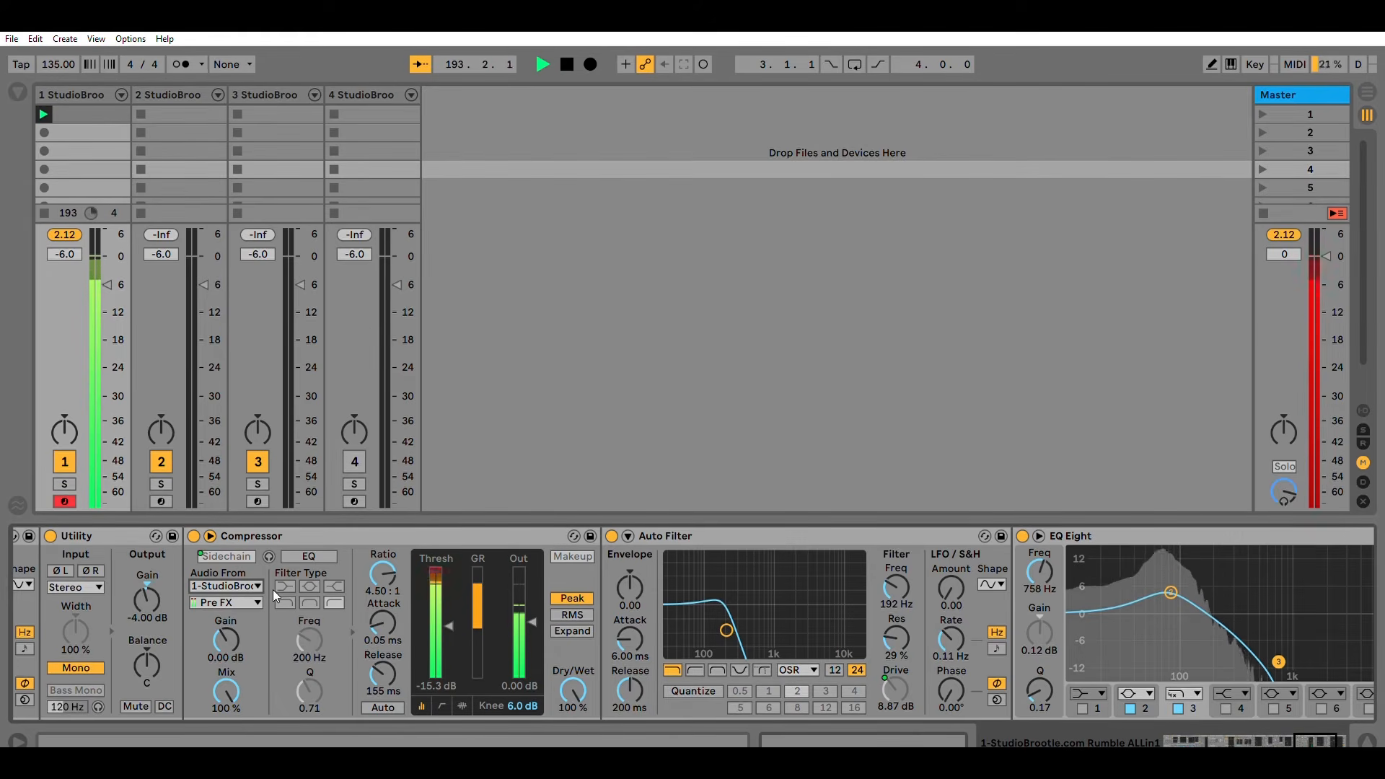
mouse_move(448, 609)
left_mouse_down()
mouse_move(447, 586)
mouse_move(447, 618)
left_mouse_up()
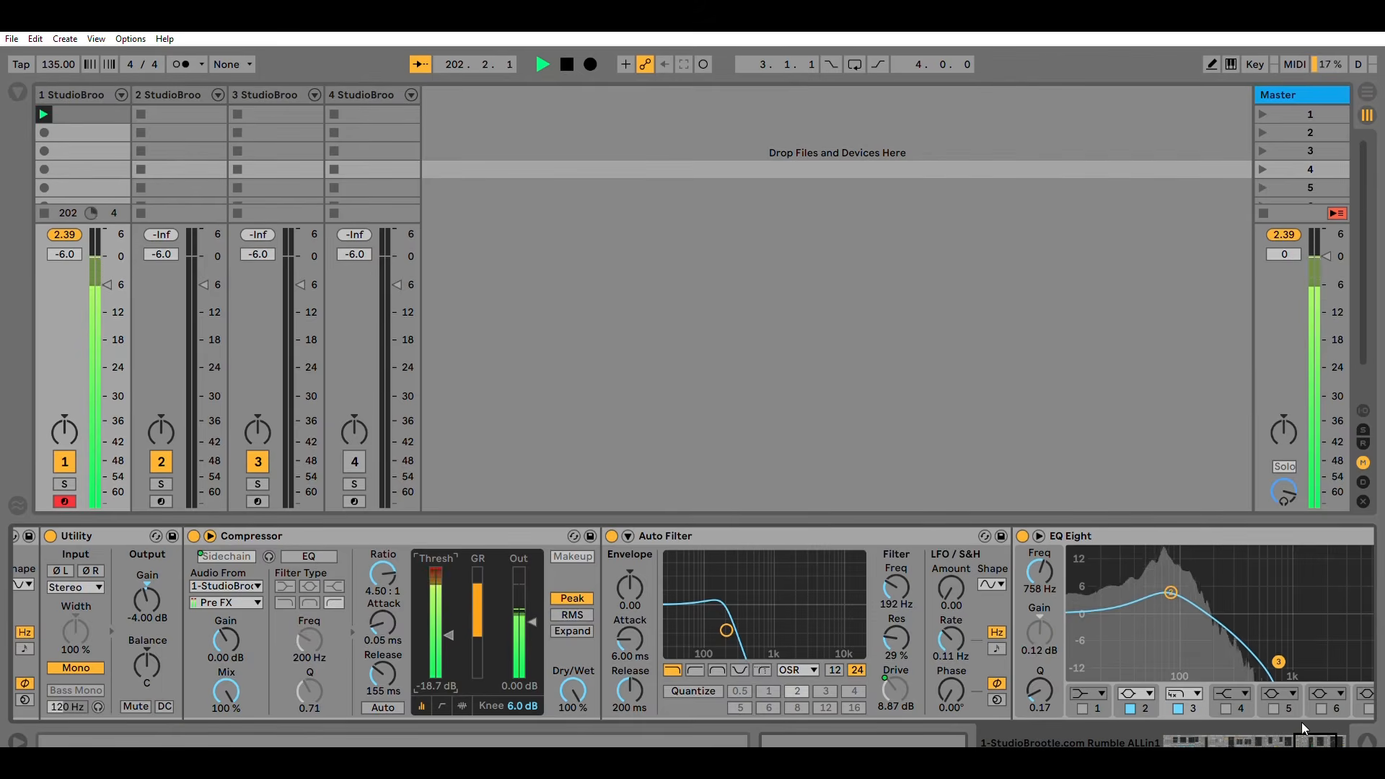
left_click_drag(1302, 723, 1259, 729)
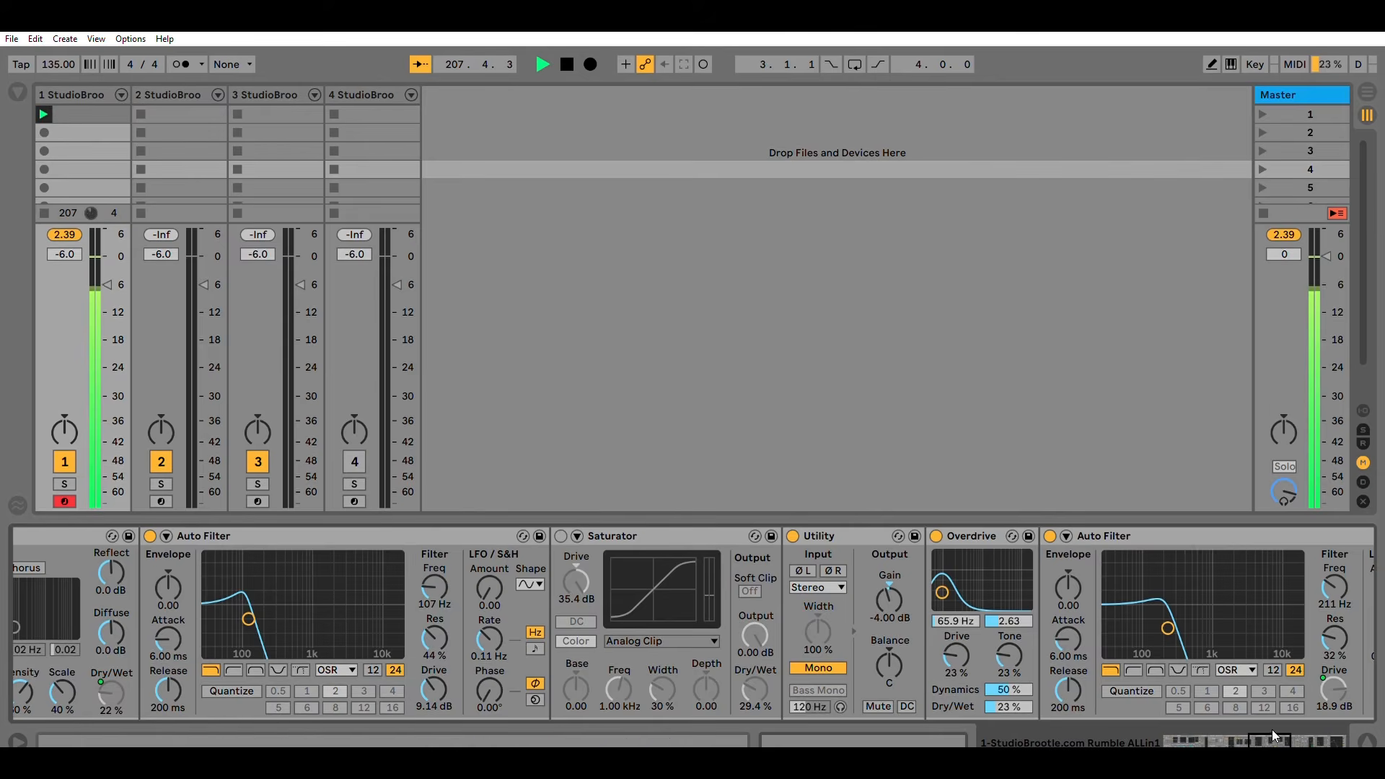
left_click_drag(1271, 730, 1215, 727)
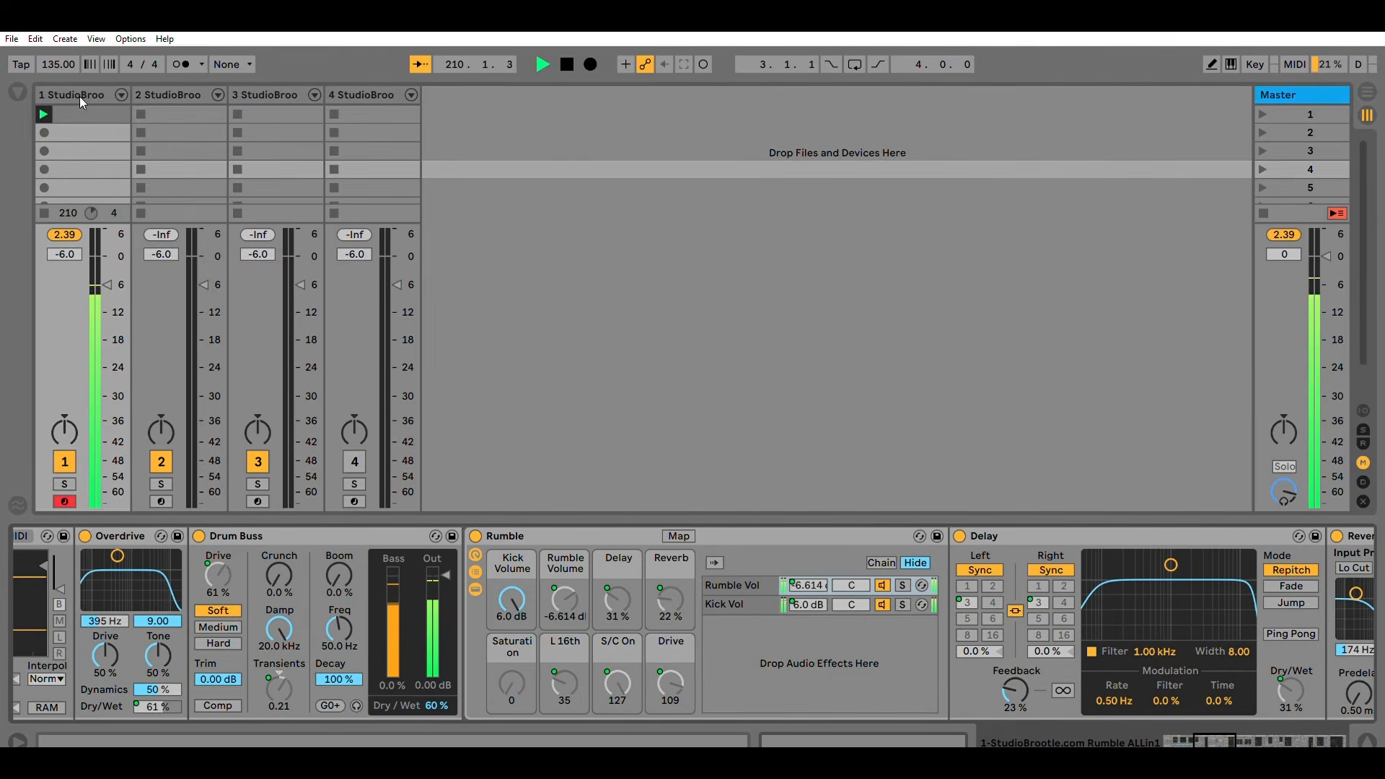
Step: Move the playing clip from track 1 to the first slot of track 2 and select that track
left_click_drag(80, 110, 153, 112)
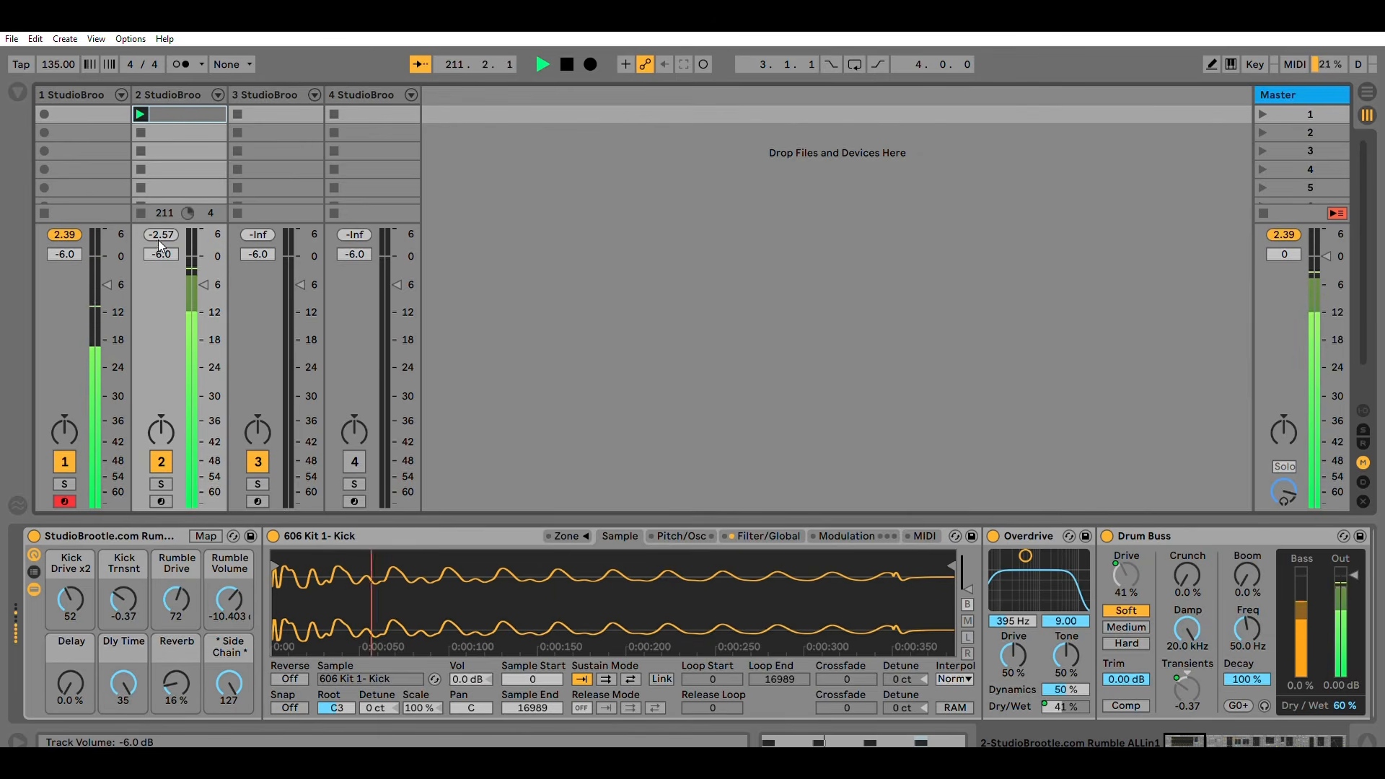
left_click(191, 84)
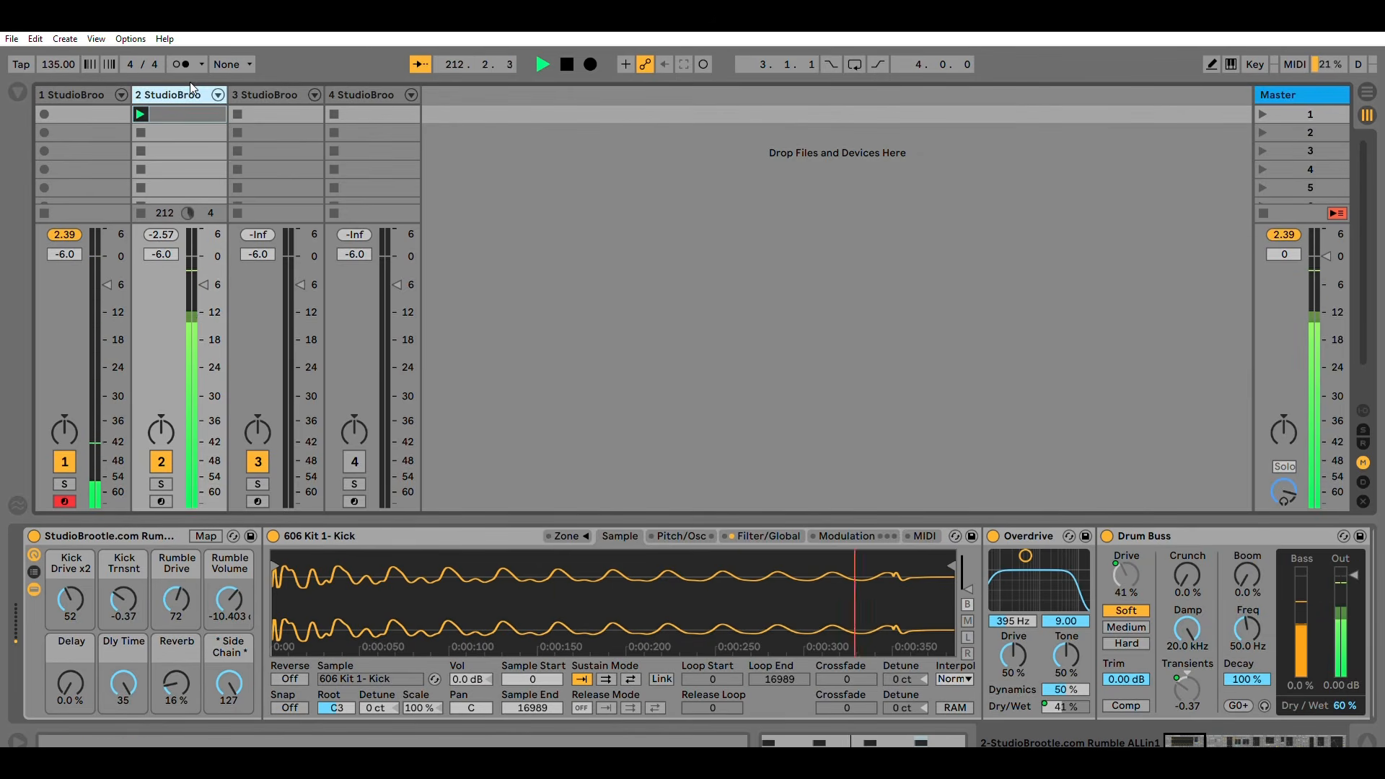
Step: Move the clip from track 2 to the first slot of track 3 and set that track's Delay macro to 35 %
left_click_drag(183, 110, 251, 97)
left_click(255, 88)
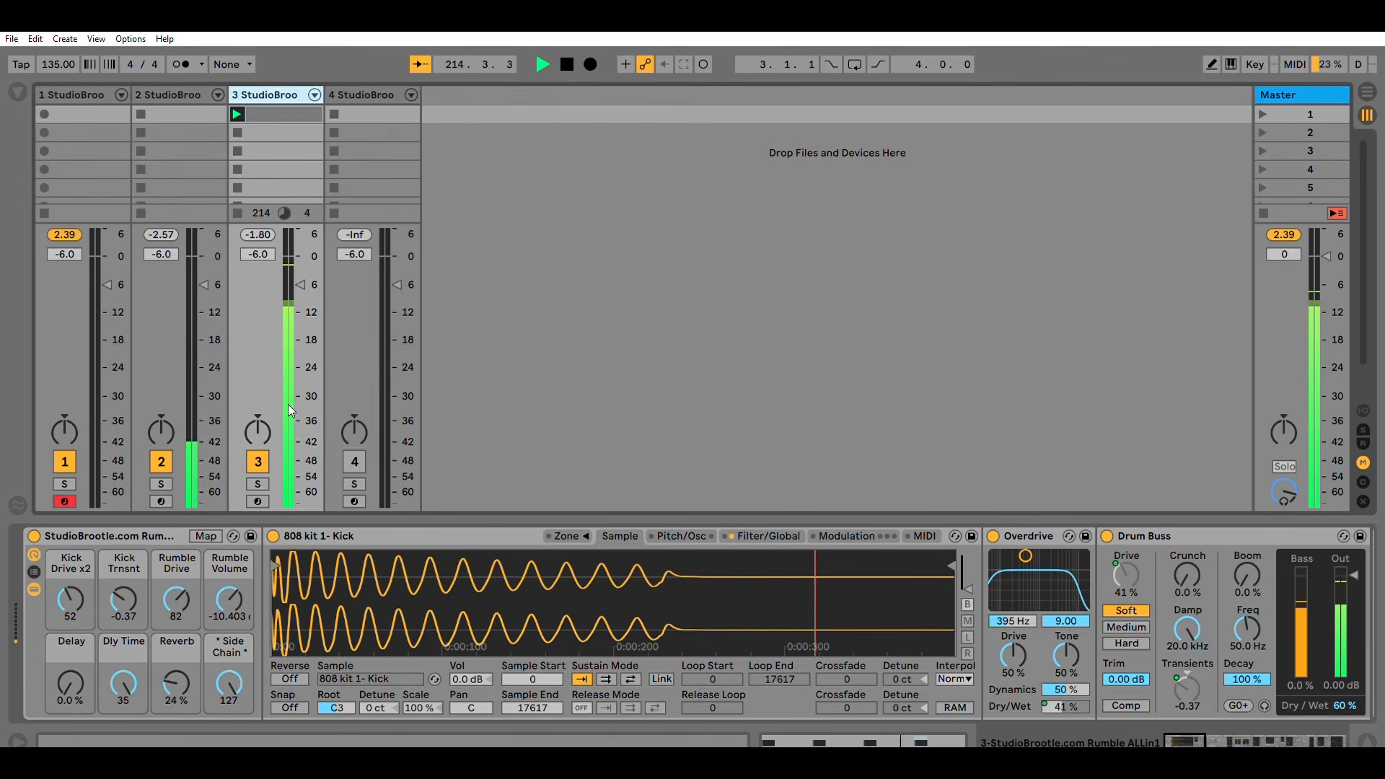
left_click_drag(70, 683, 70, 659)
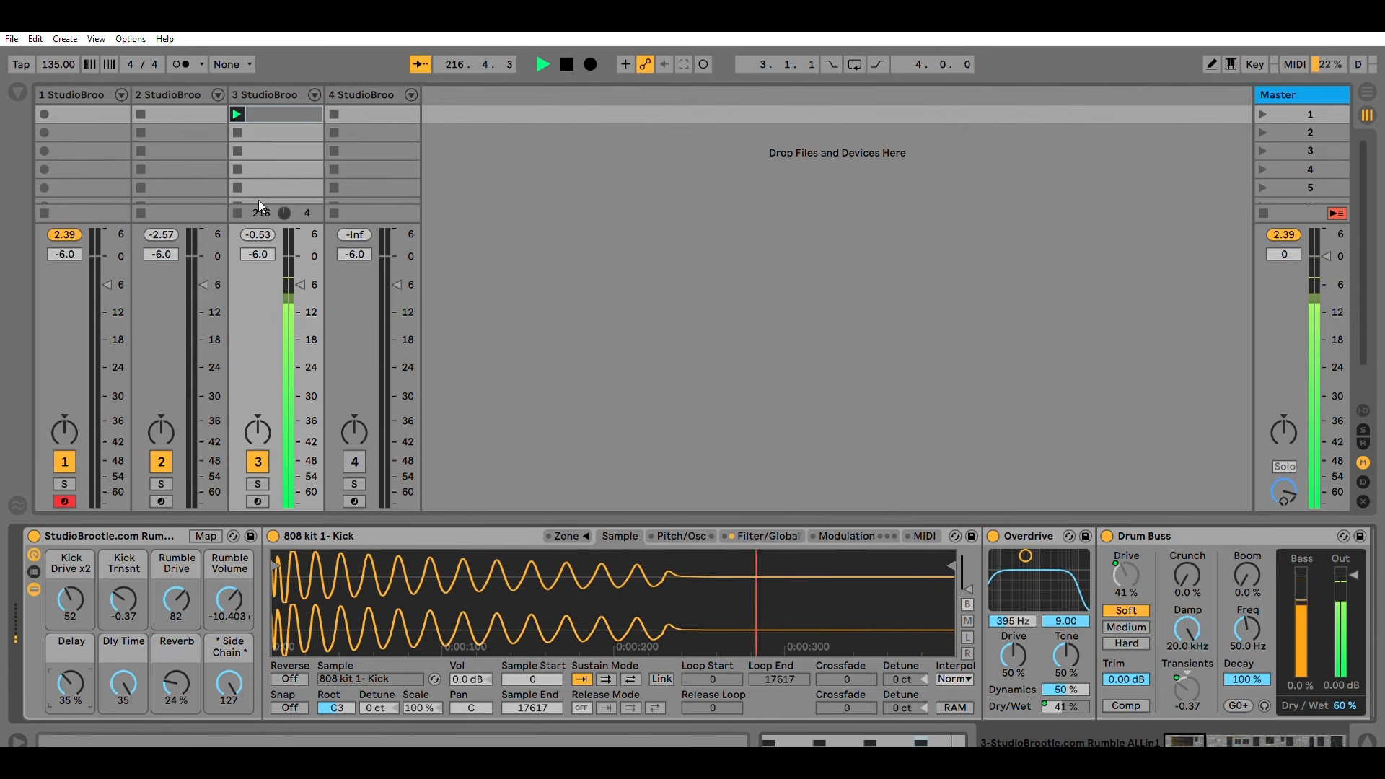
Step: Move the clip from track 3 to the first slot of track 4 and activate that track
left_click_drag(269, 114, 339, 93)
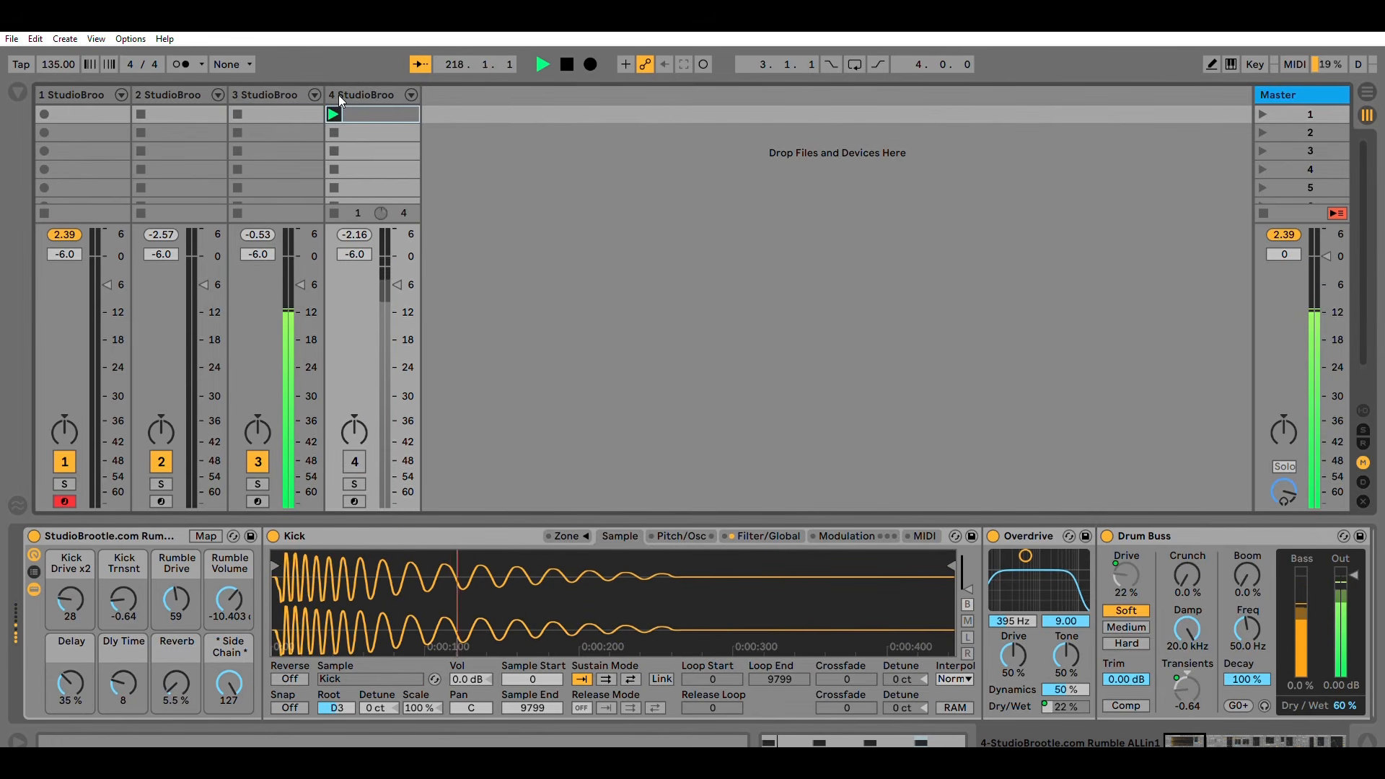
left_click(354, 460)
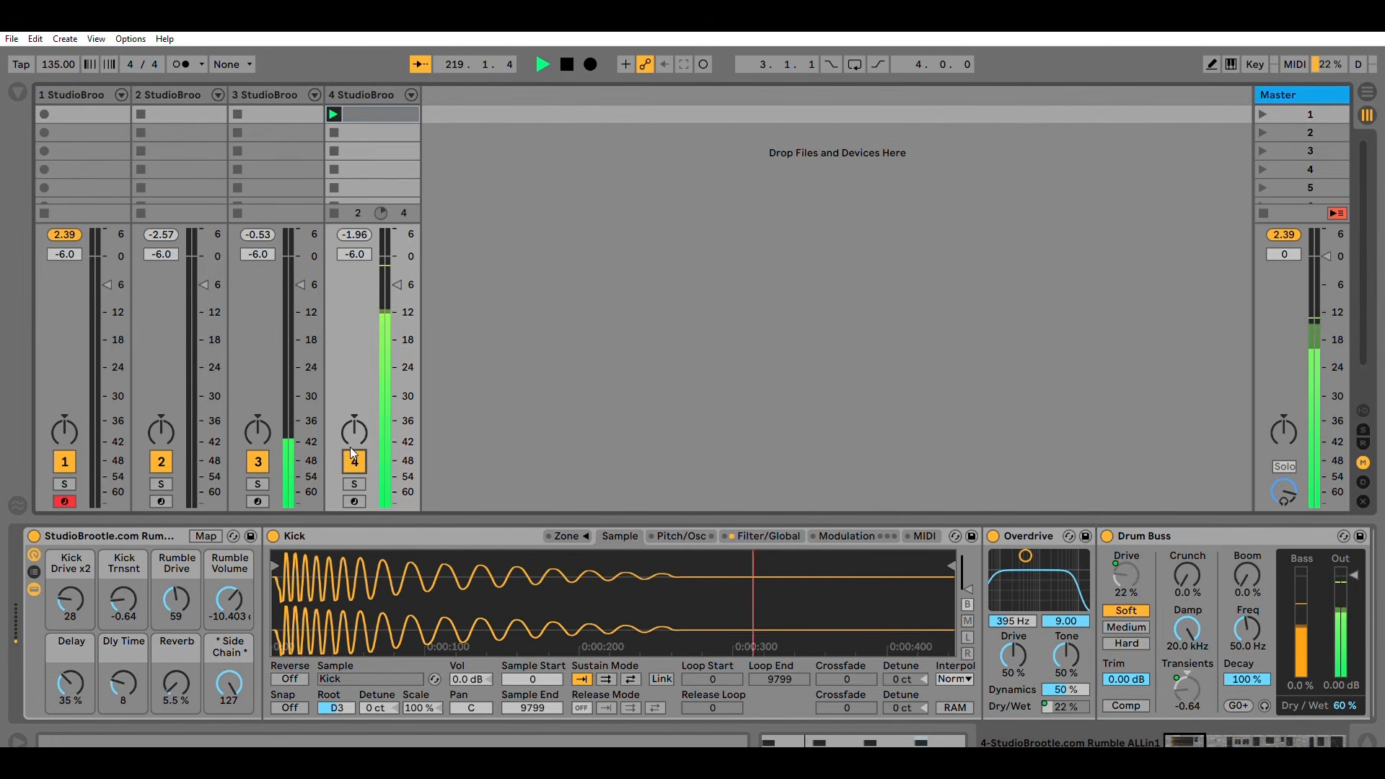